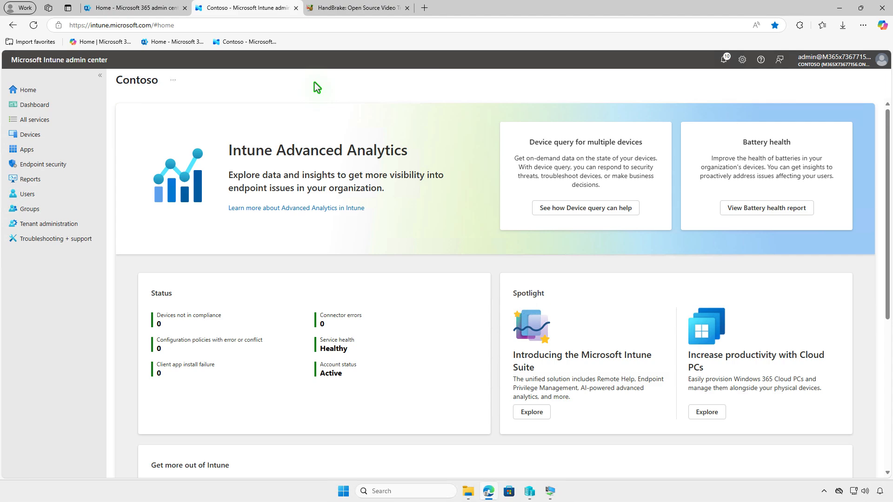
Download the HandBrake 1.9.2 Windows installer from handbrake.fr, check it in the Downloads folder, and minimize the open windows.
click(338, 12)
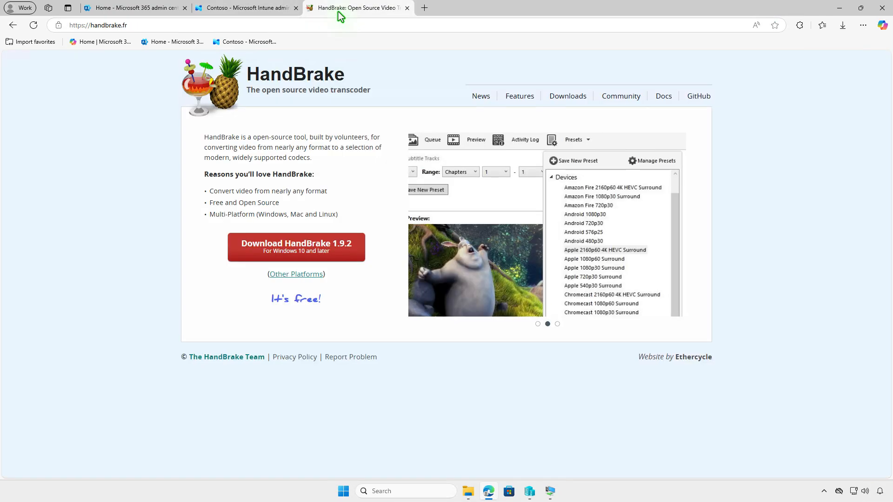
click(339, 249)
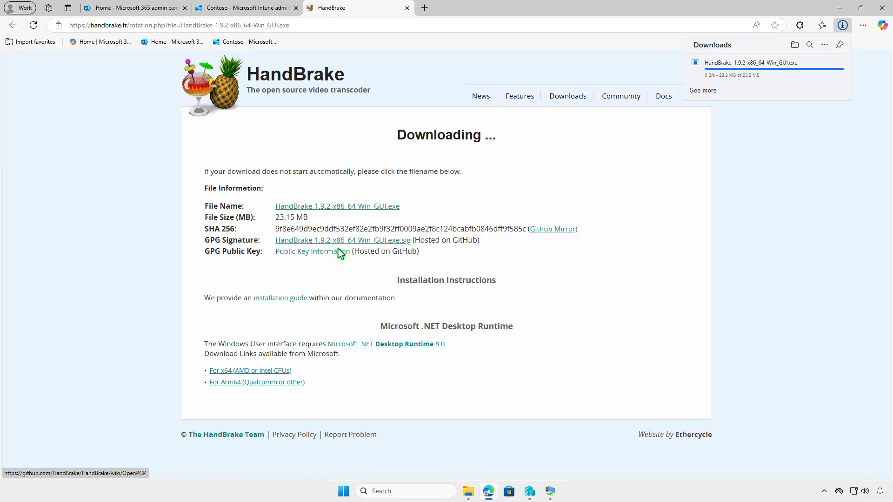
click(795, 45)
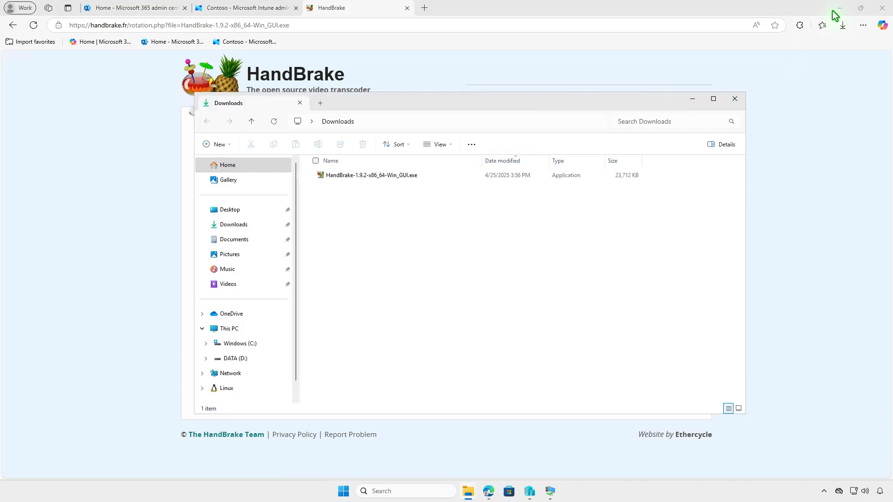
click(839, 8)
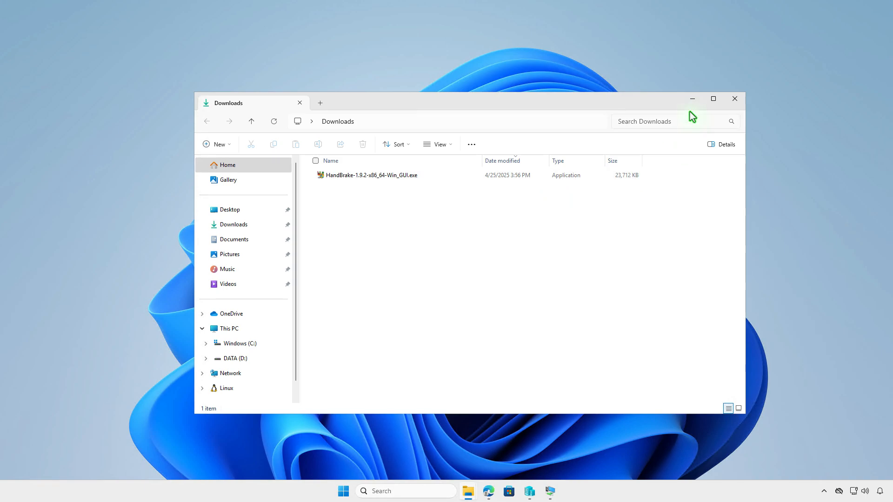
click(692, 99)
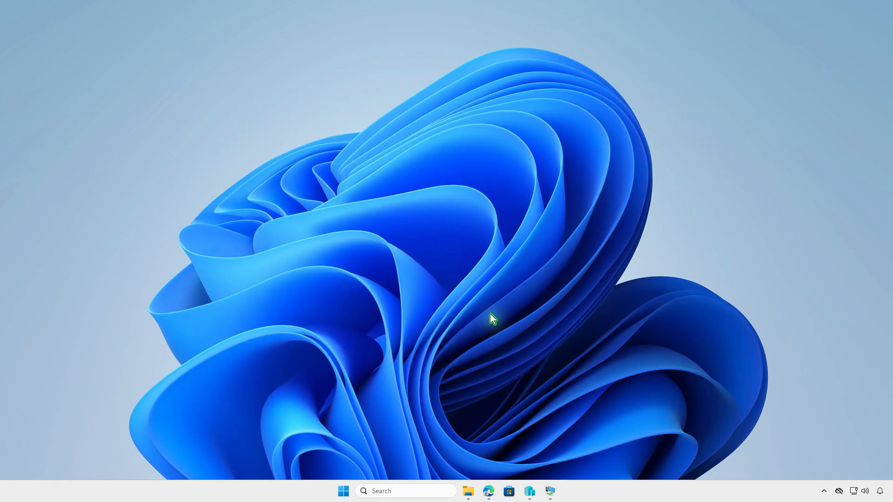
Run "winget download --id HandBrake.HandBrake" in an administrator terminal and open the HandBrake.HandBrake_1.9.2 folder in Downloads.
right_click(343, 492)
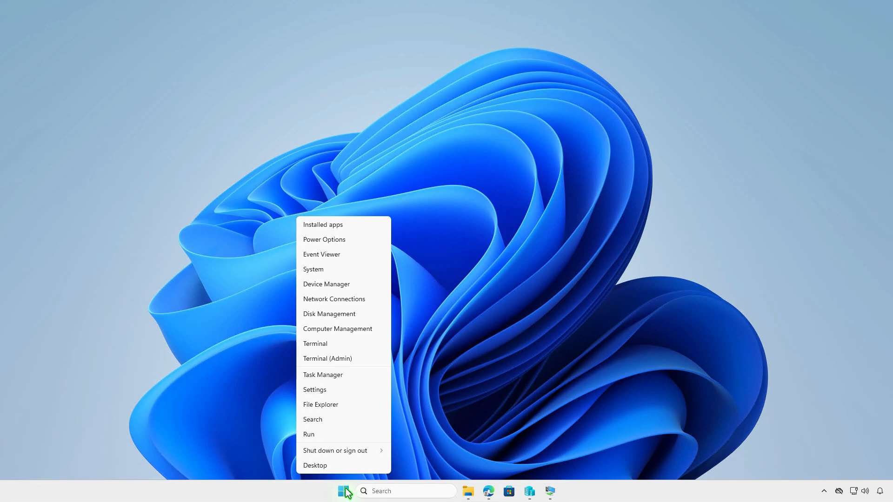
click(367, 362)
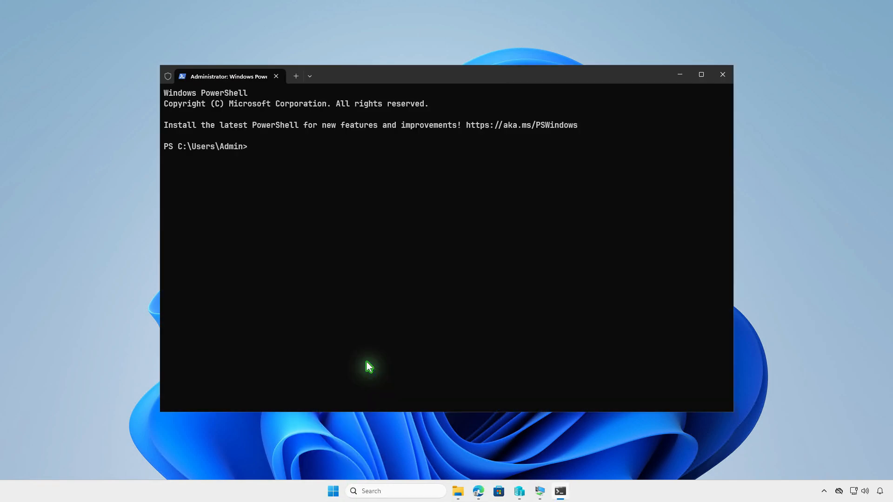
text(winget download --id HandBrake.HandBrake)
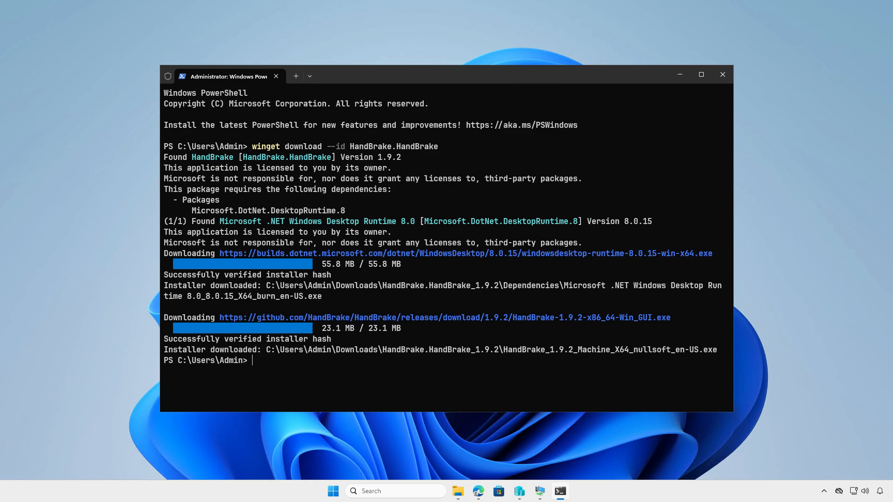
click(680, 74)
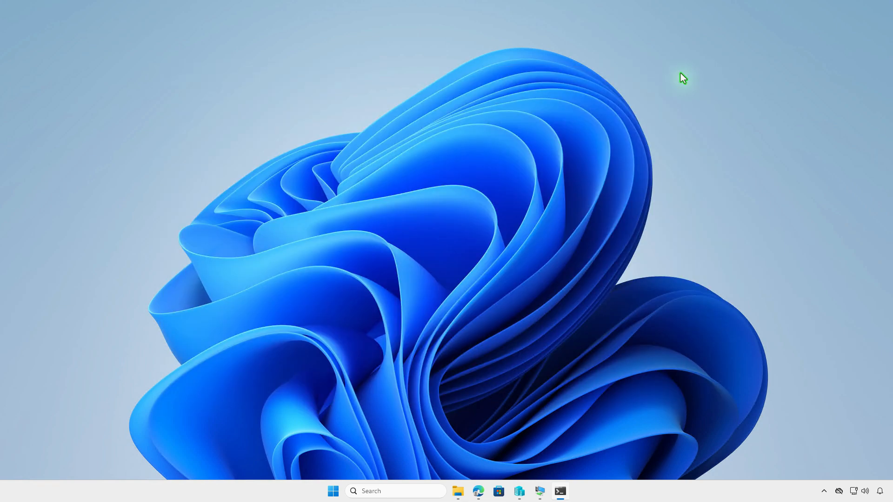
click(457, 492)
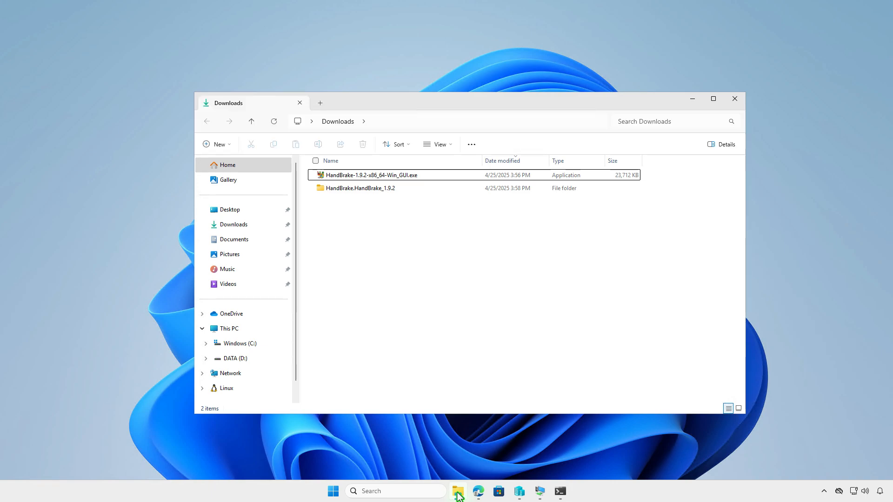
double_click(411, 189)
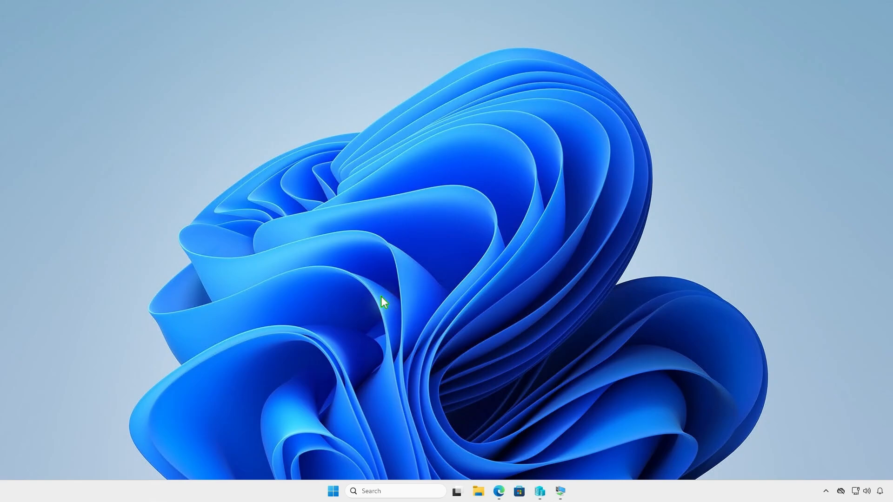
Create a folder named Intune at the root of the DATA (D:) drive in File Explorer.
click(478, 491)
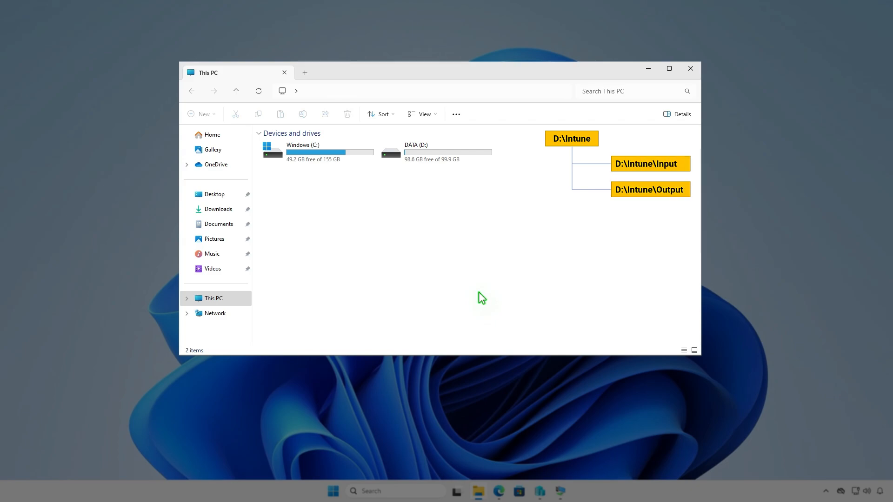
double_click(464, 153)
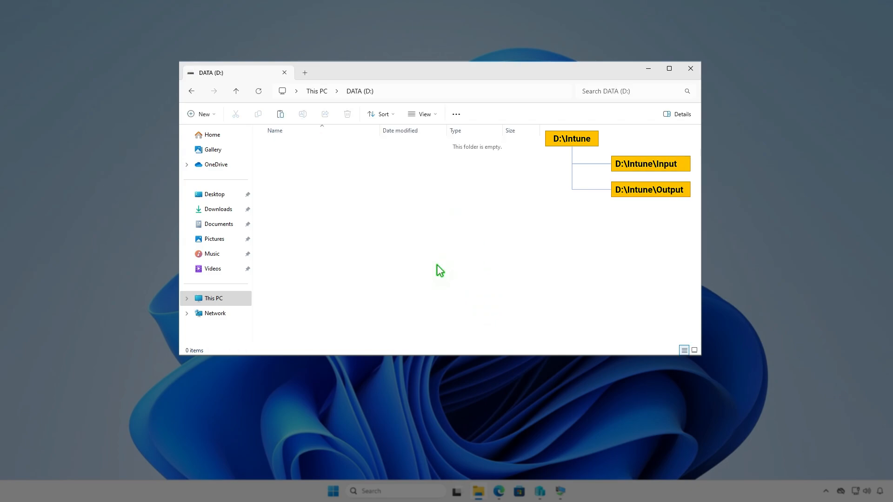
click(209, 114)
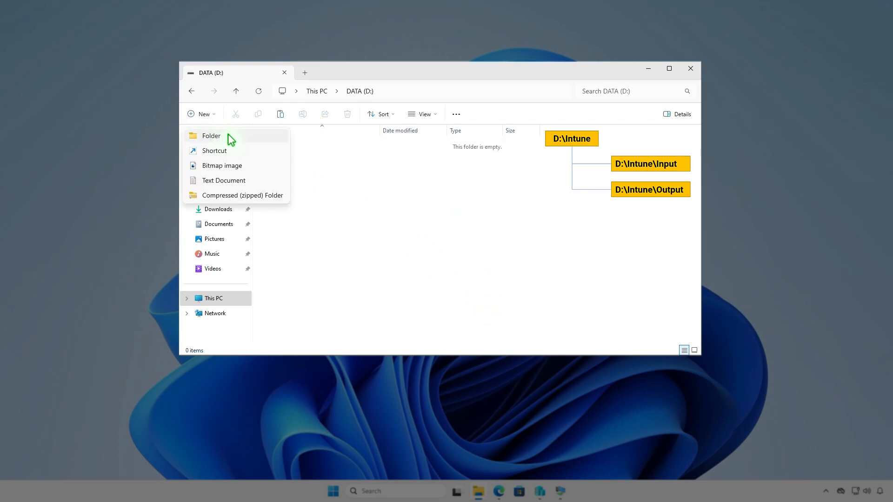
click(228, 135)
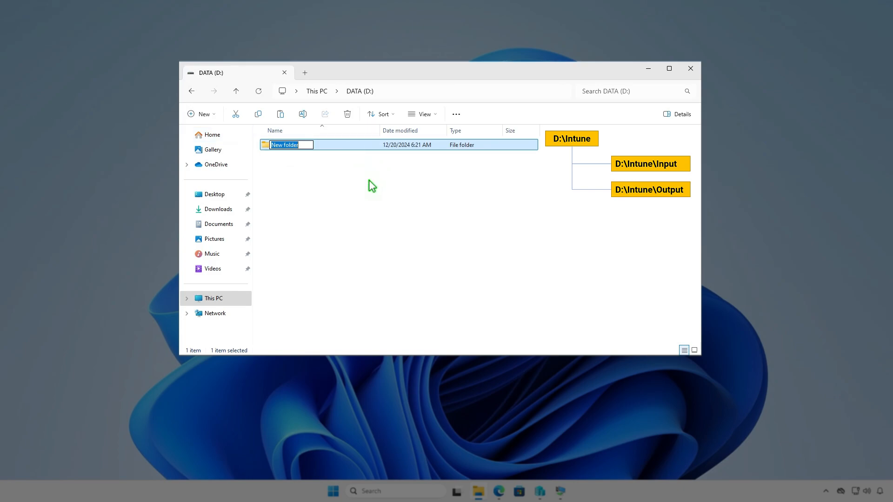
text(Intune)
key(Return)
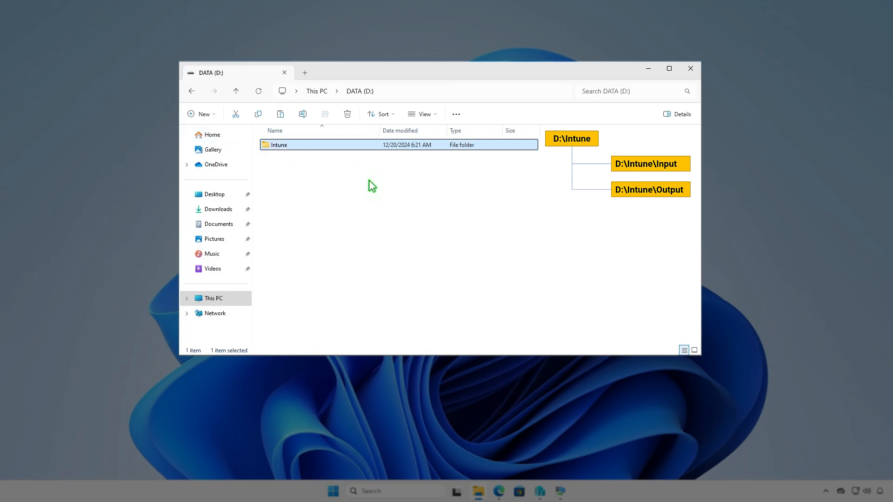
Create two subfolders named Input and Output inside D:\Intune.
key(Return)
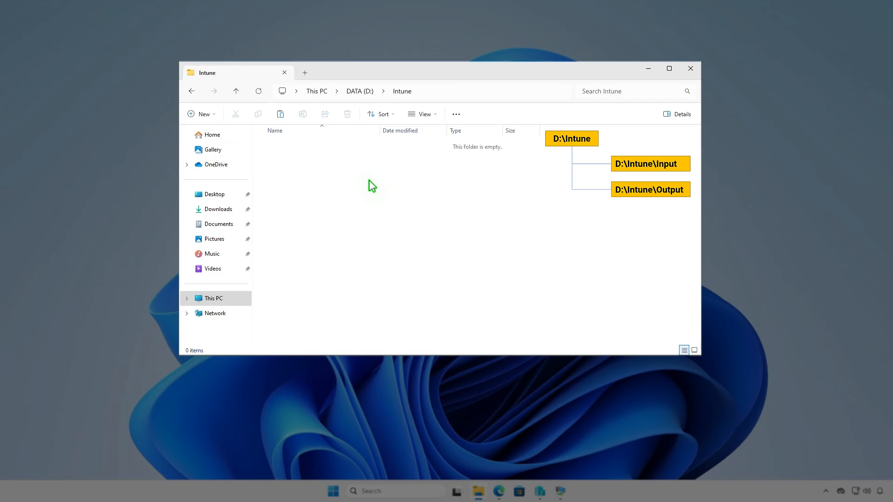
right_click(369, 180)
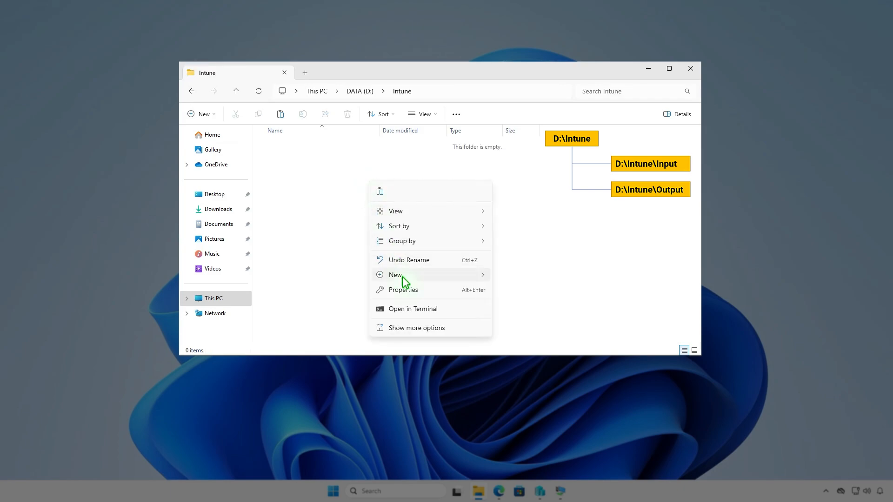
mouse_move(401, 275)
click(519, 276)
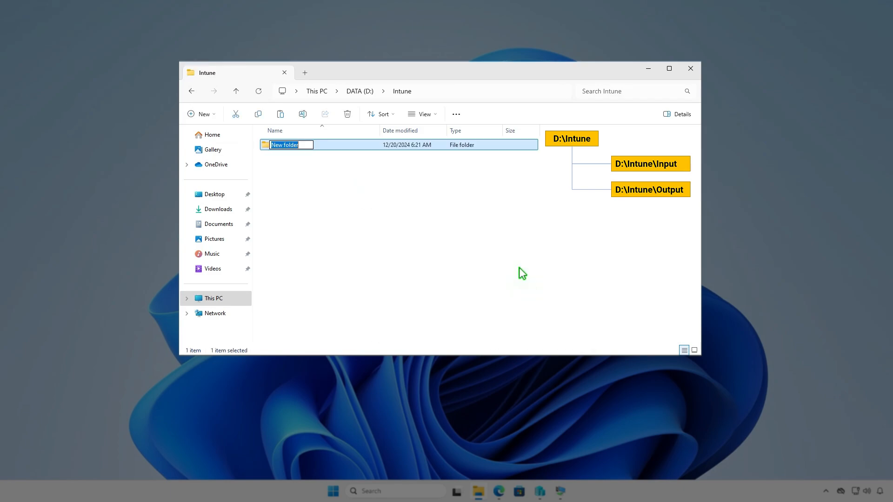
text(Input)
key(Return)
key(ctrl+shift+n)
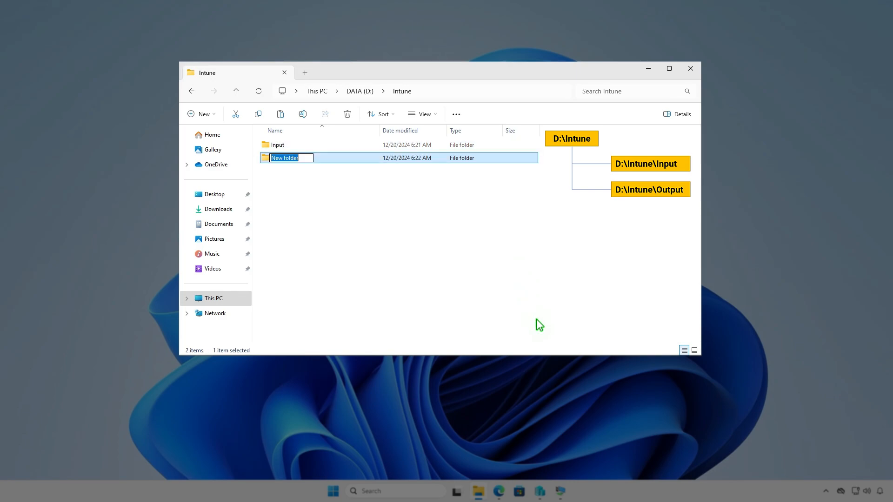
text(Output)
click(485, 249)
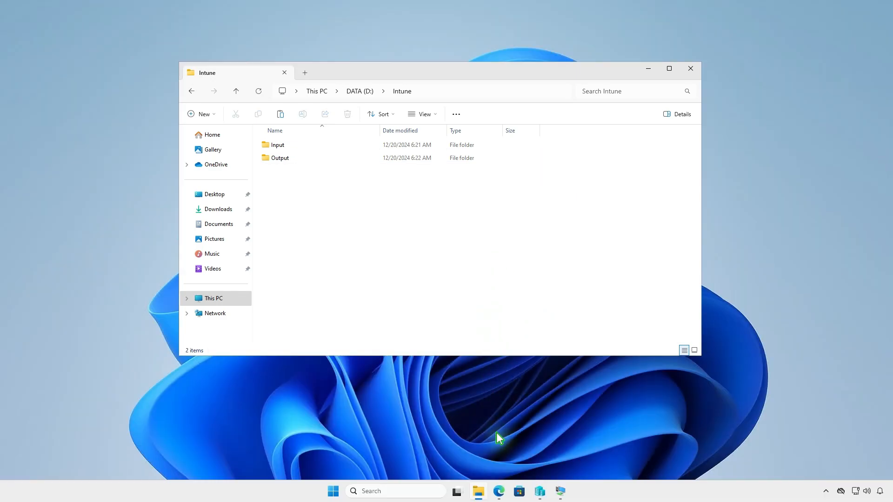
Switch to Edge and download the latest Microsoft-Win32-Content-Prep-Tool release (v1.8.6) from GitHub as a source code zip, revealing it in Downloads.
click(499, 491)
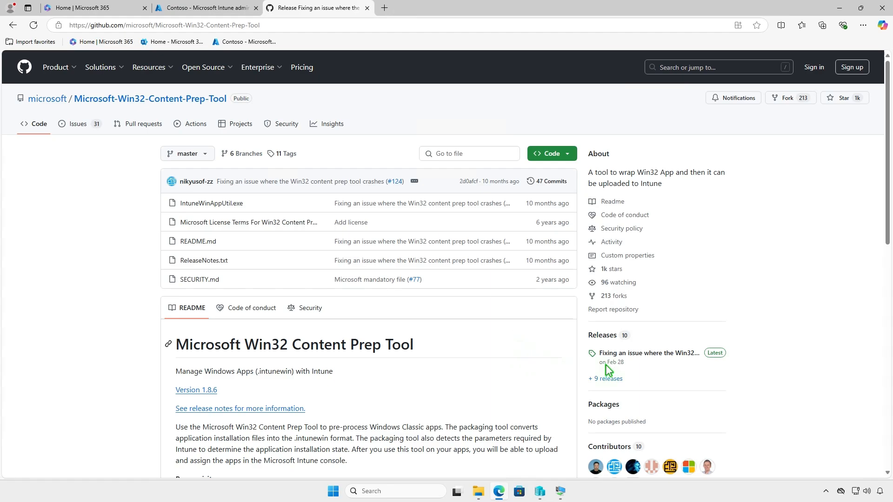
click(672, 354)
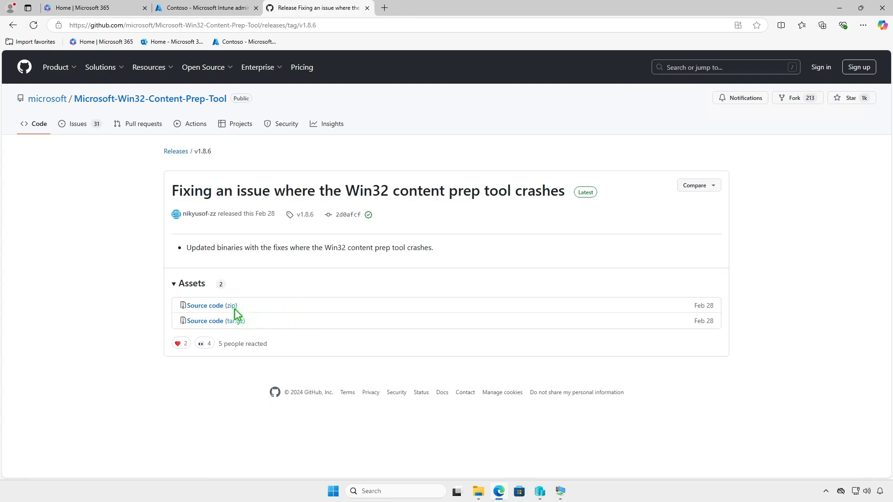
click(233, 307)
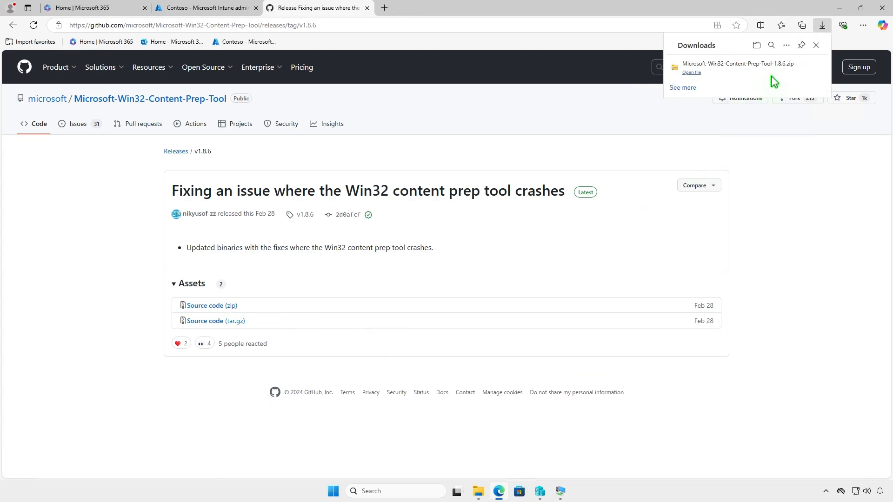
click(788, 67)
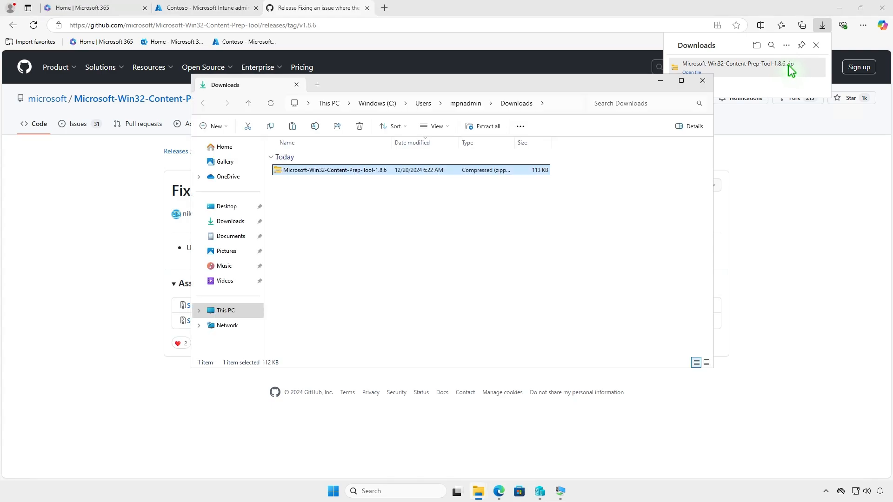
click(839, 8)
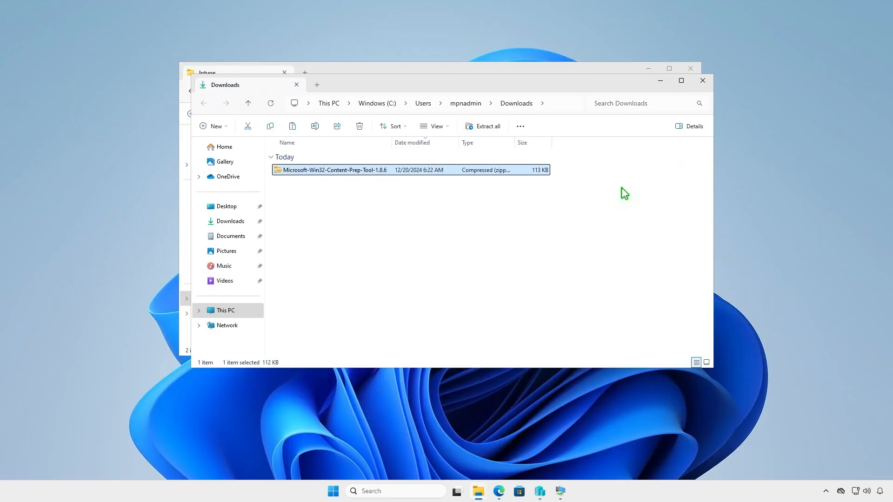
Extract the Microsoft-Win32-Content-Prep-Tool-1.8.6 archive to its default location in Downloads and open the extracted inner folder.
click(487, 127)
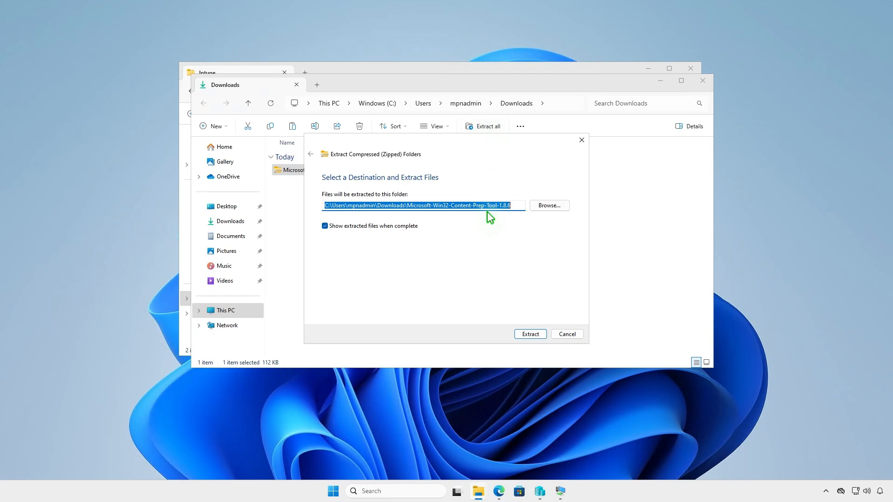
click(530, 334)
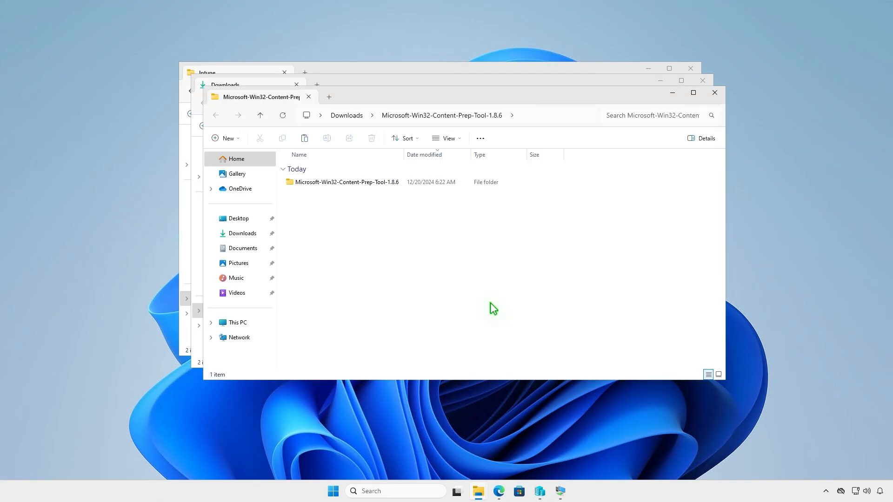
double_click(398, 183)
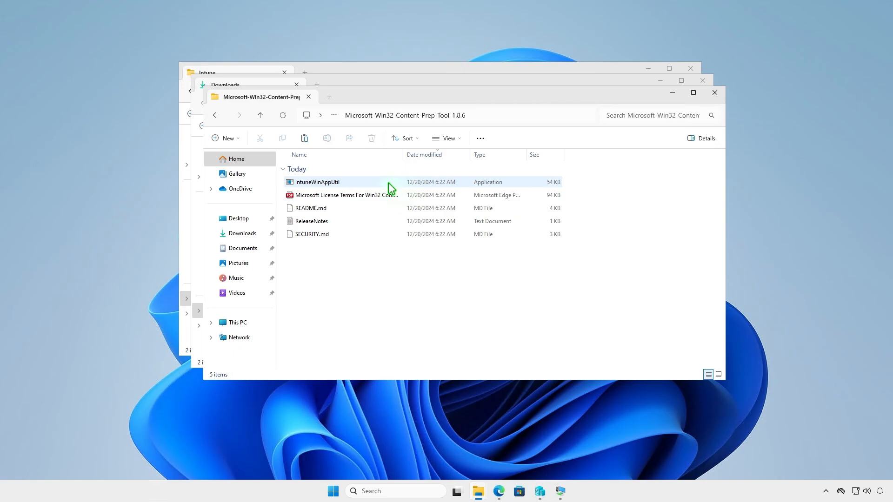
Copy the IntuneWinAppUtil application from the extracted folder into D:\Intune, closing the two Downloads windows.
click(356, 182)
right_click(358, 187)
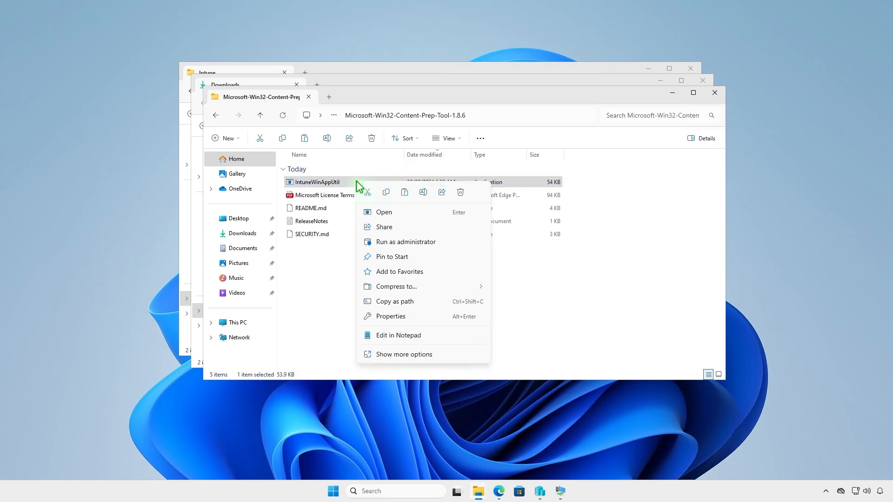
click(386, 192)
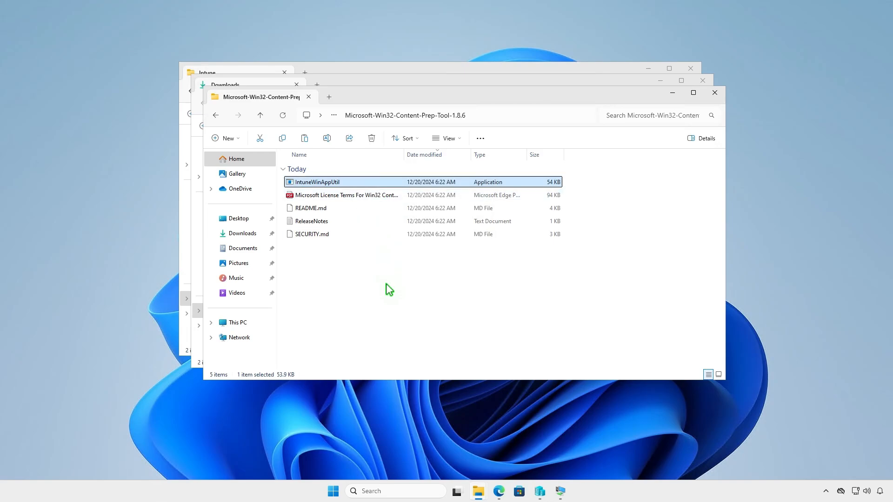
click(715, 94)
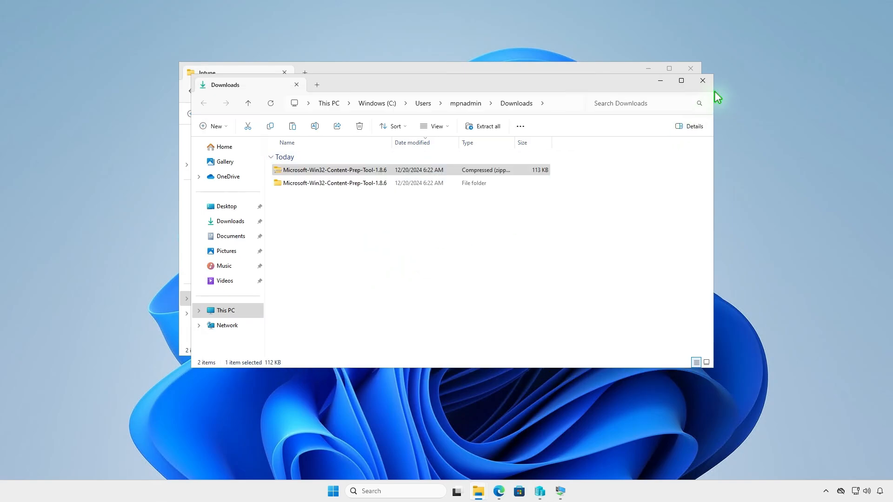
click(703, 80)
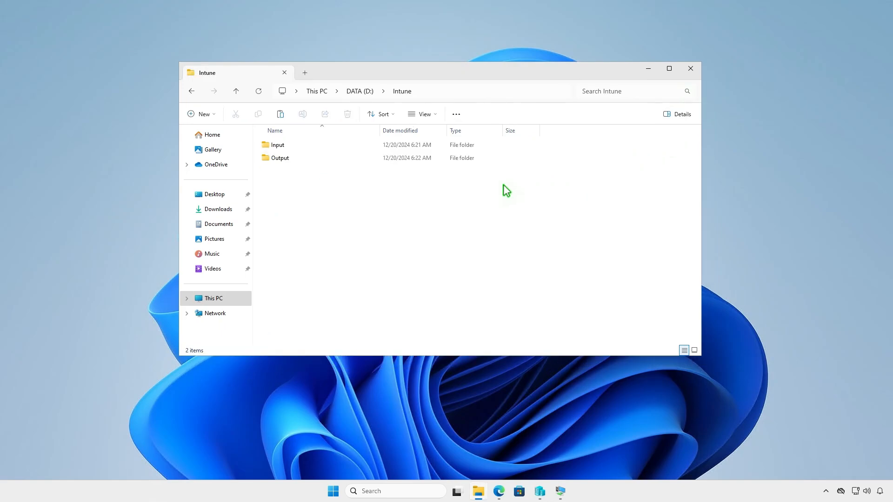
right_click(321, 200)
click(327, 209)
click(387, 246)
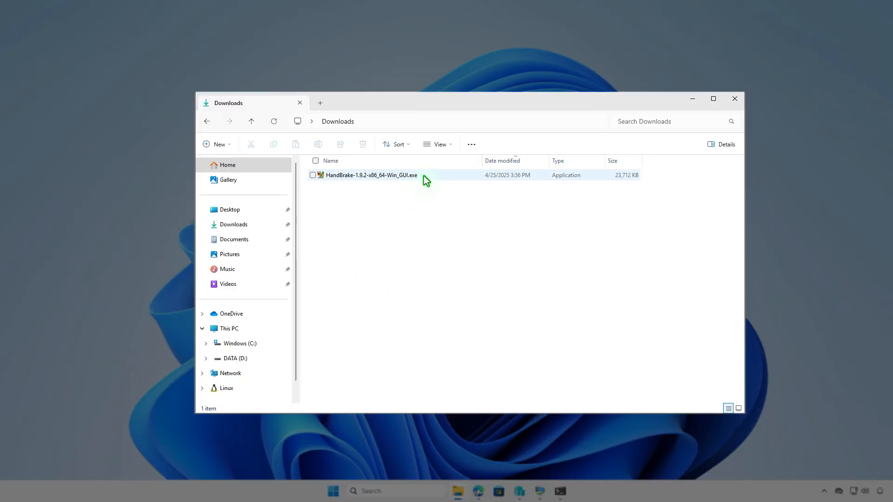
Rename the HandBrake-1.9.2-x86_64-Win_GUI.exe installer in Downloads to setup.exe.
click(424, 179)
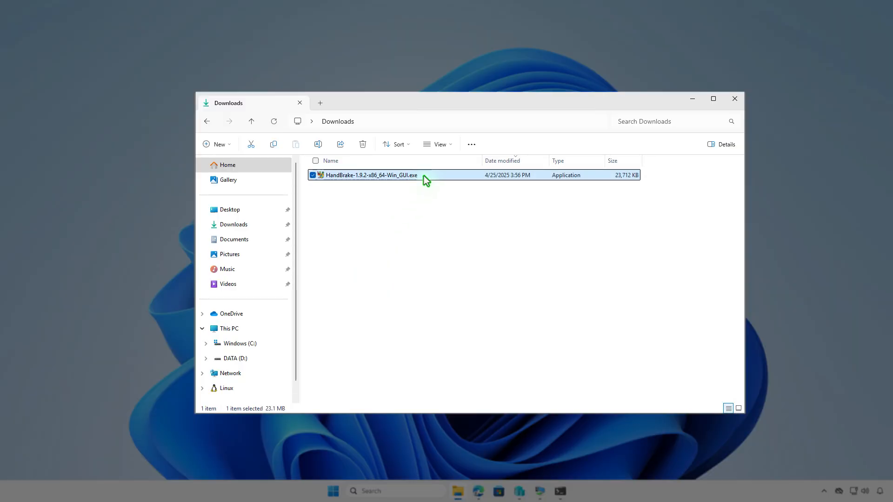
key(F2)
text(setu)
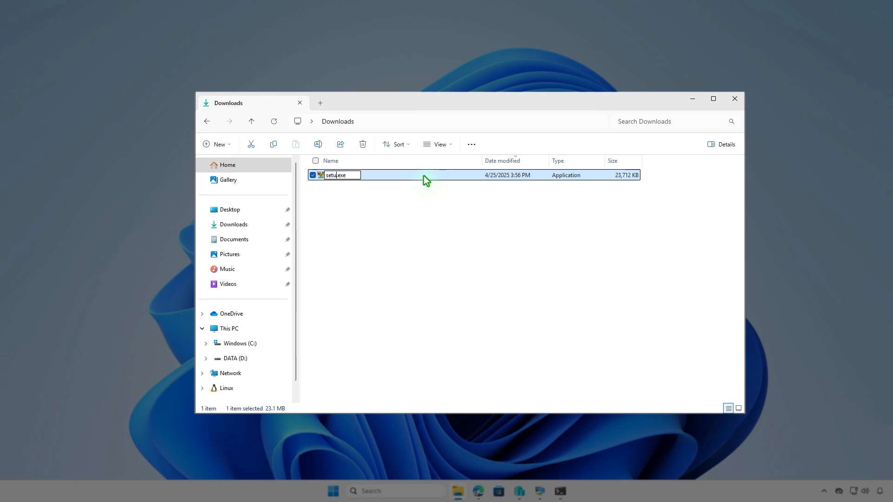
text(p)
click(409, 202)
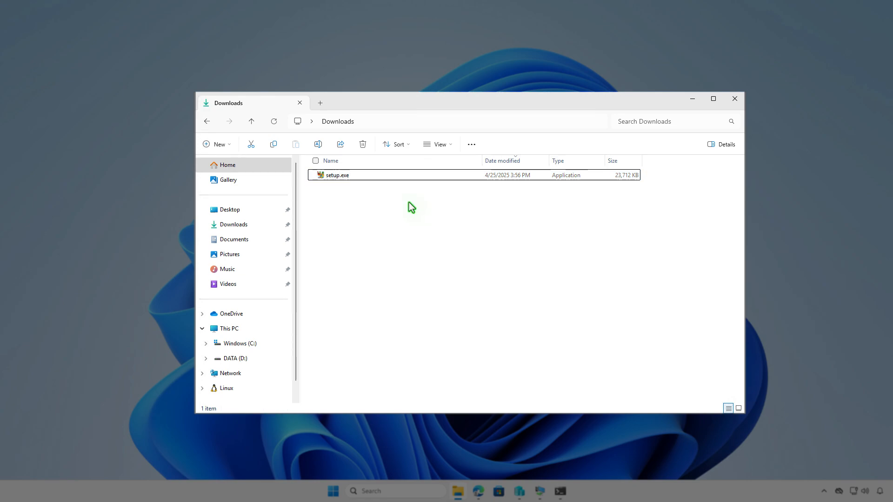
Copy setup.exe from Downloads into D:\Intune\Input and return to the Intune folder.
click(380, 173)
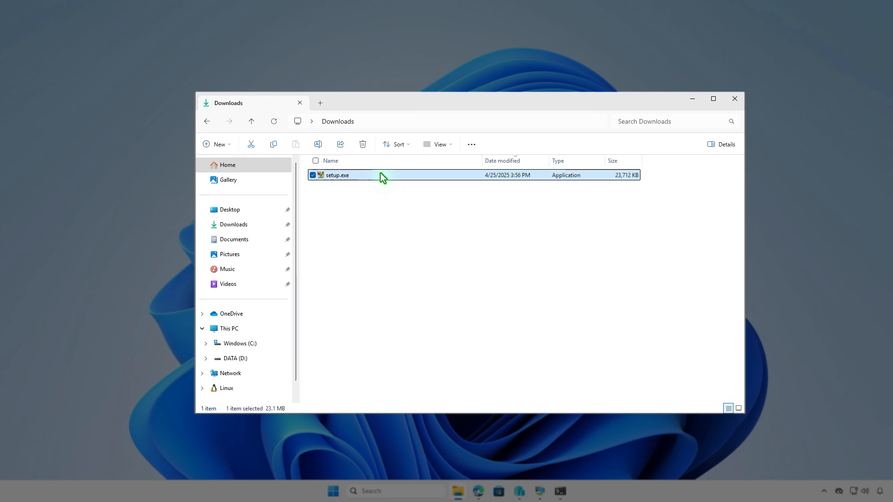
right_click(381, 173)
click(422, 190)
click(258, 329)
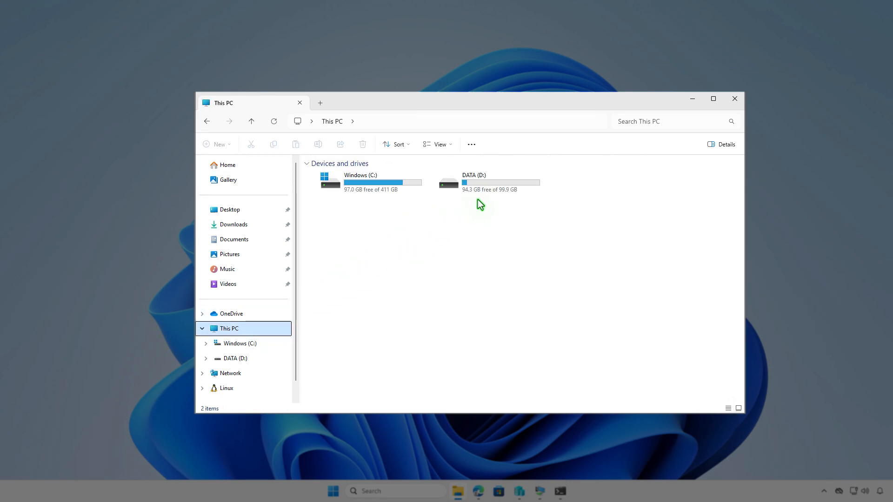
double_click(493, 191)
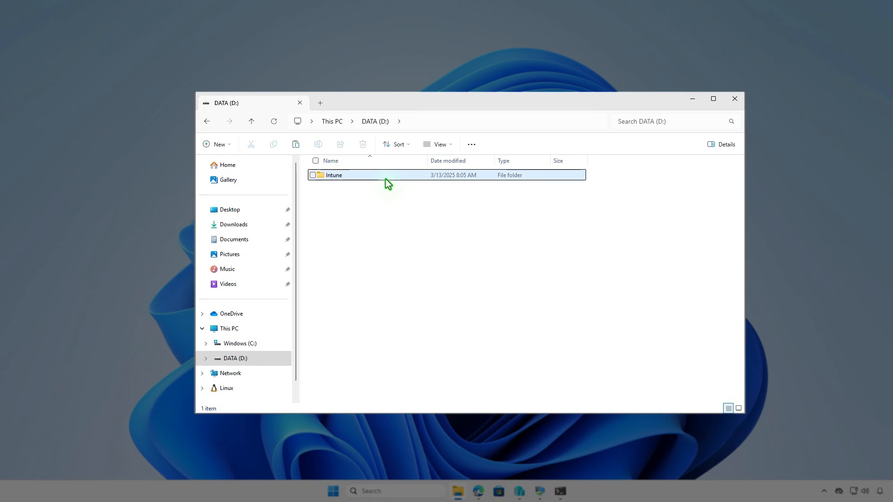
double_click(386, 177)
double_click(385, 178)
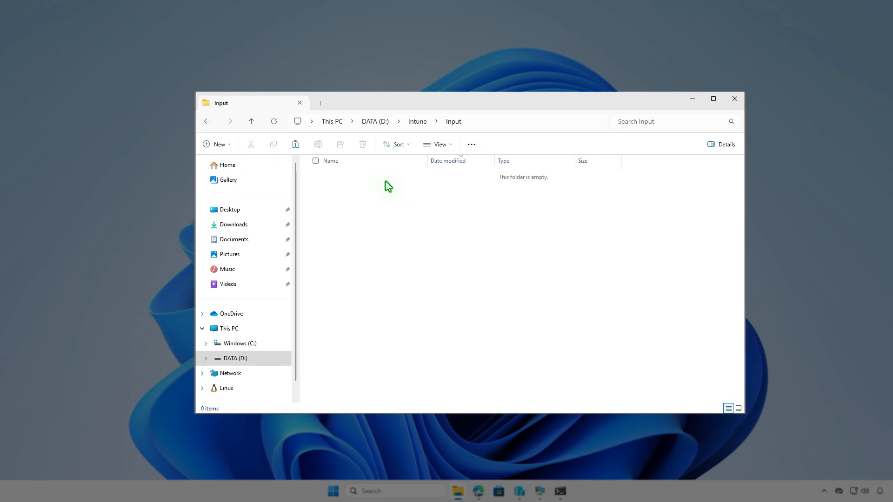
right_click(387, 193)
click(396, 208)
click(417, 123)
click(426, 265)
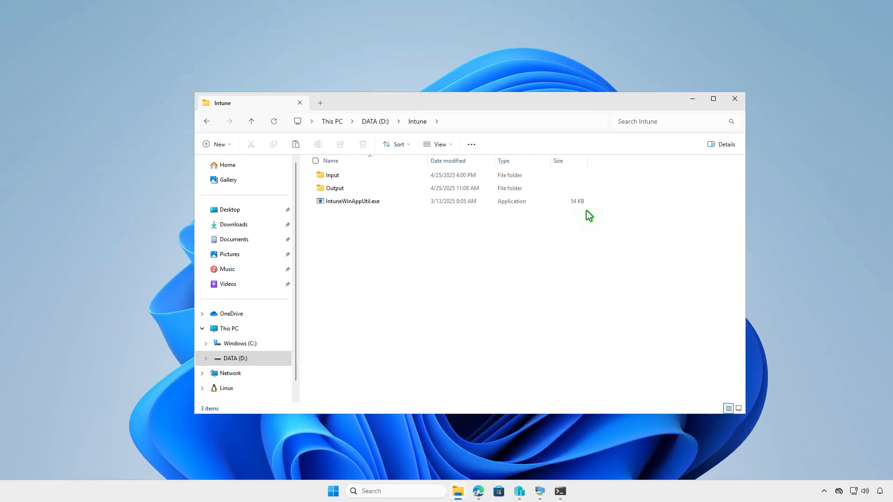
Minimize the Intune folder window, open Terminal as administrator and change the working directory to D:\Intune.
click(692, 99)
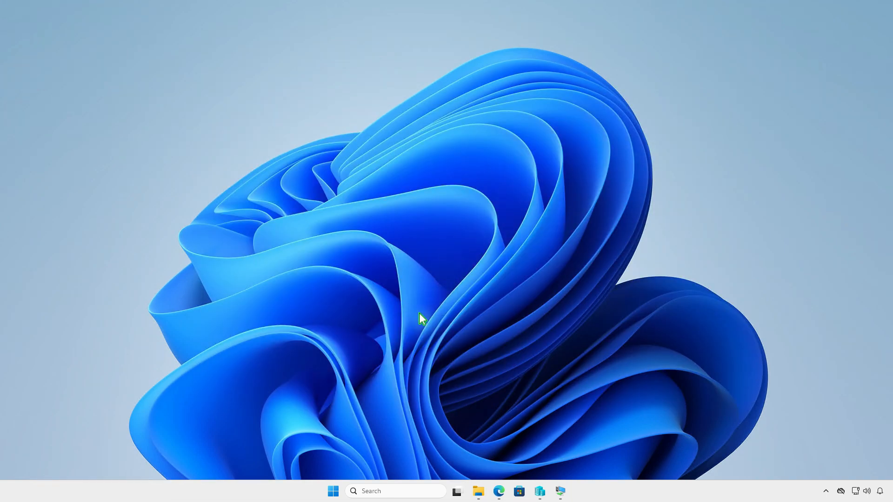
right_click(335, 493)
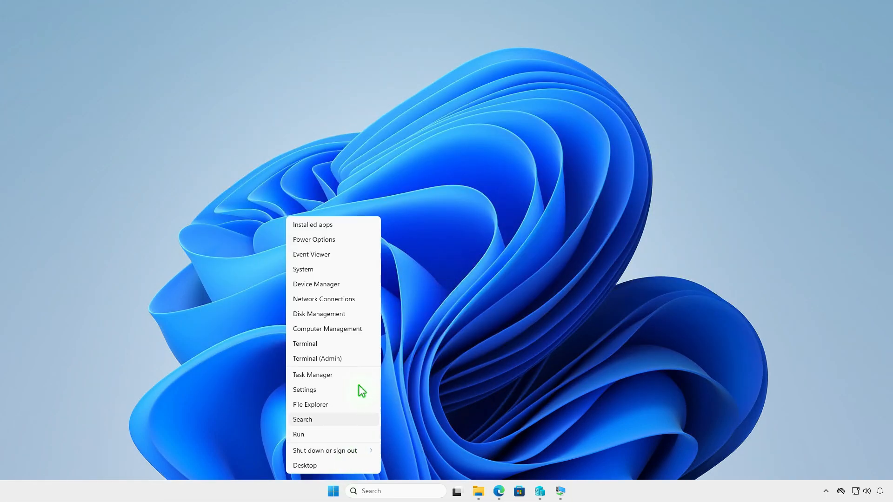
click(358, 360)
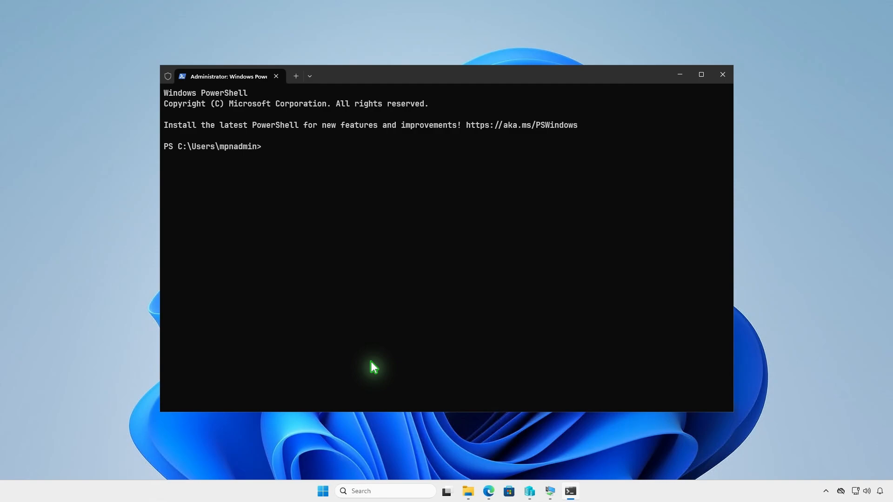
text(cd d)
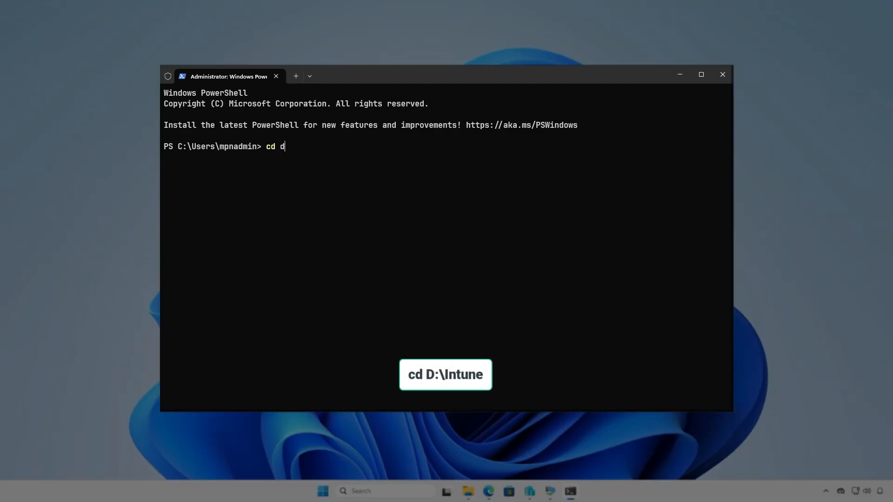
text(:\In)
key(Tab)
key(Return)
key(Return)
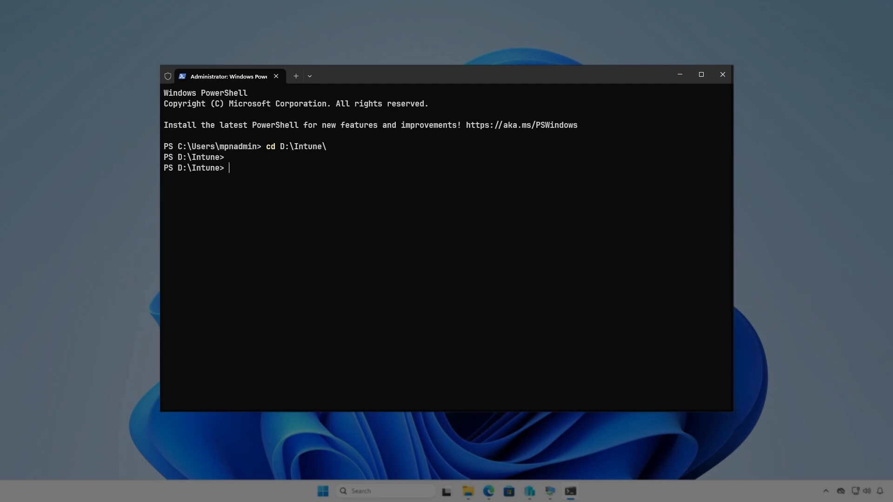
Run IntuneWinAppUtil.exe and specify D:\Intune\Input as the source folder.
text(intu)
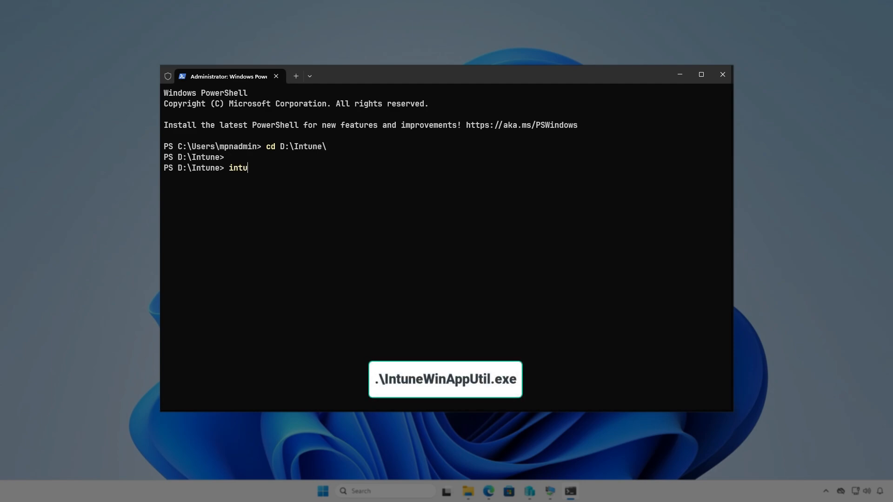
key(Tab)
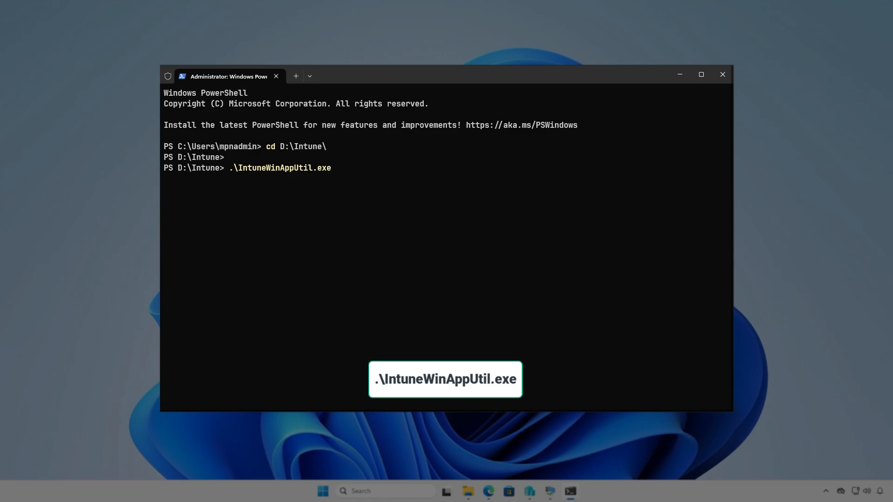
key(Return)
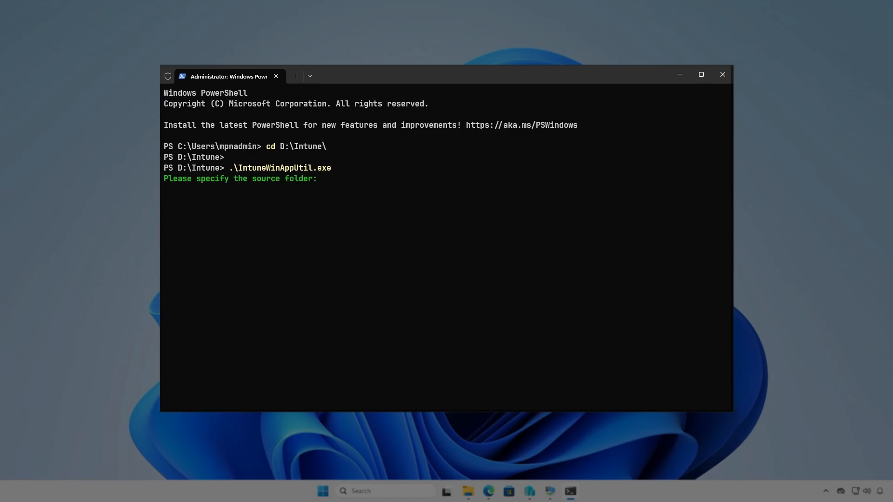
text(D:\Intune)
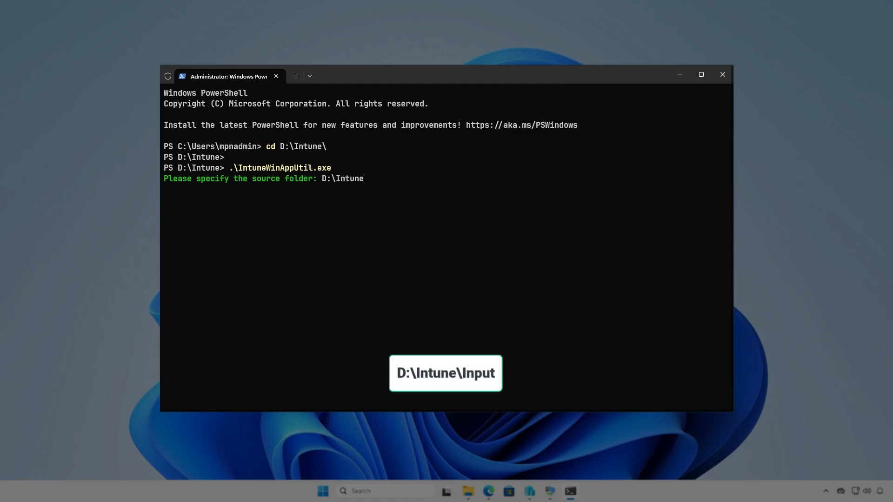
text(\Input)
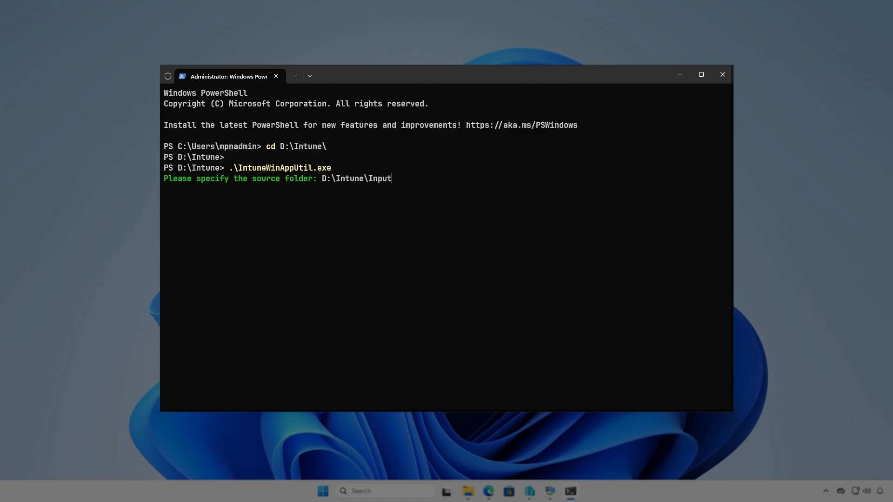
key(Return)
Specify D:\Intune\Input\setup.exe as the setup file for the package.
text(:\)
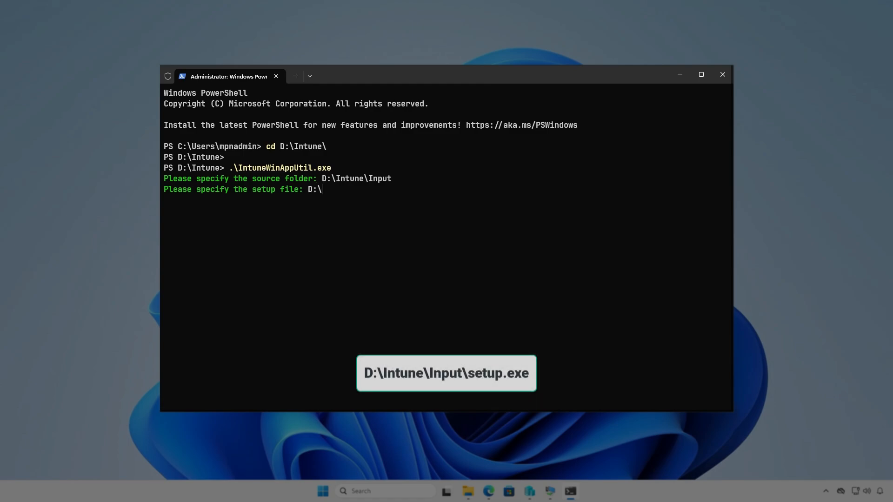
text(Intune\Inp)
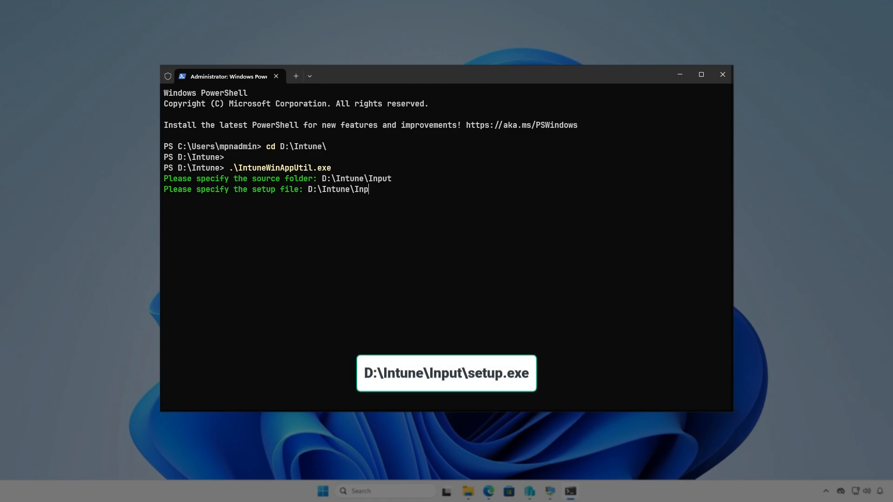
text(ut\setup.exe)
key(Return)
Specify D:\Intune\Output as the output folder and decline a catalog folder to generate the package.
text(D:)
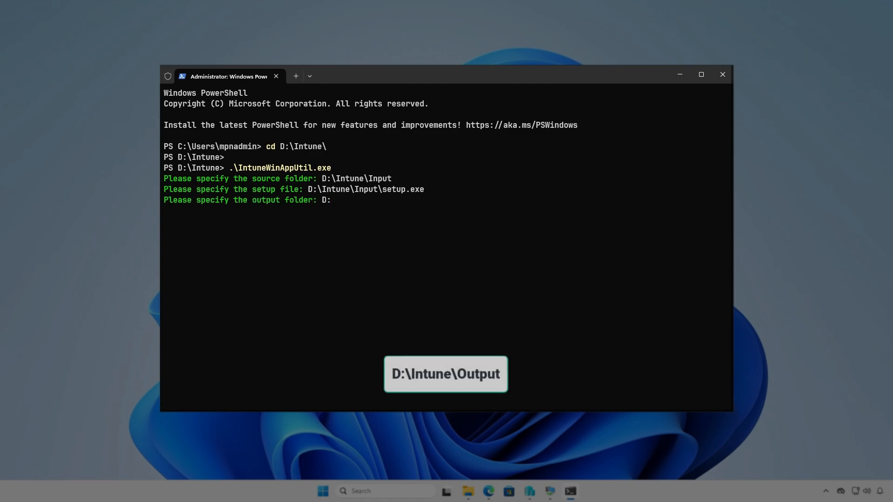
text(\I)
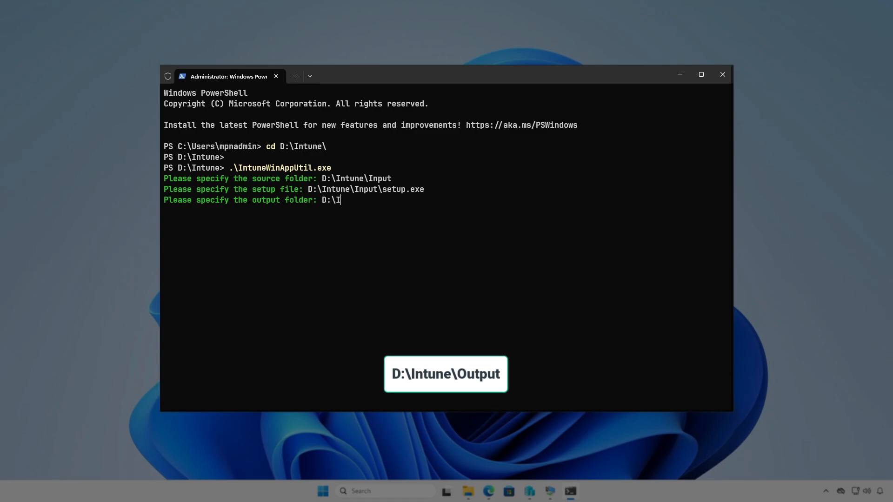
text(ntune\Output)
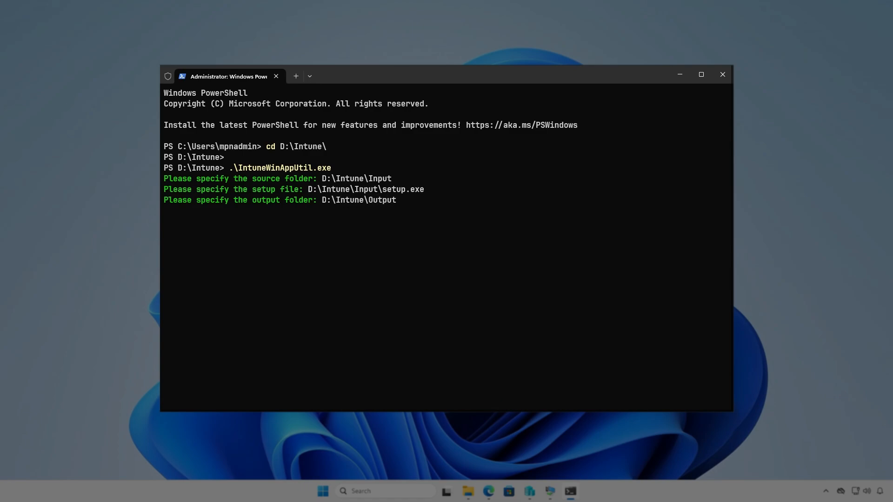
key(Return)
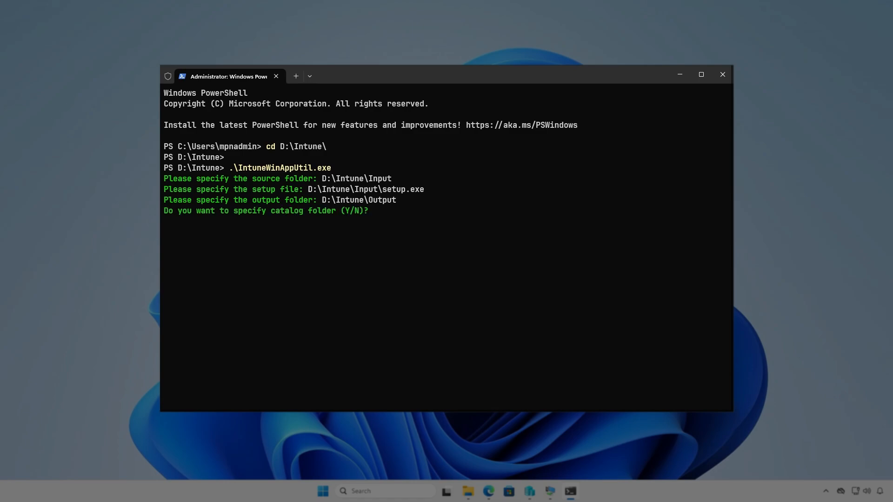
key(n)
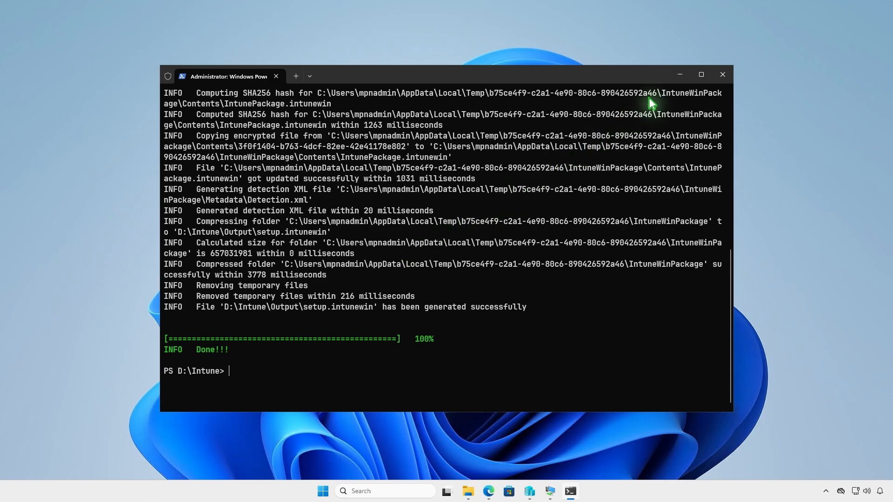
Minimize Terminal, switch to File Explorer to check the Output folder for the generated package, and minimize the window.
click(682, 75)
click(468, 491)
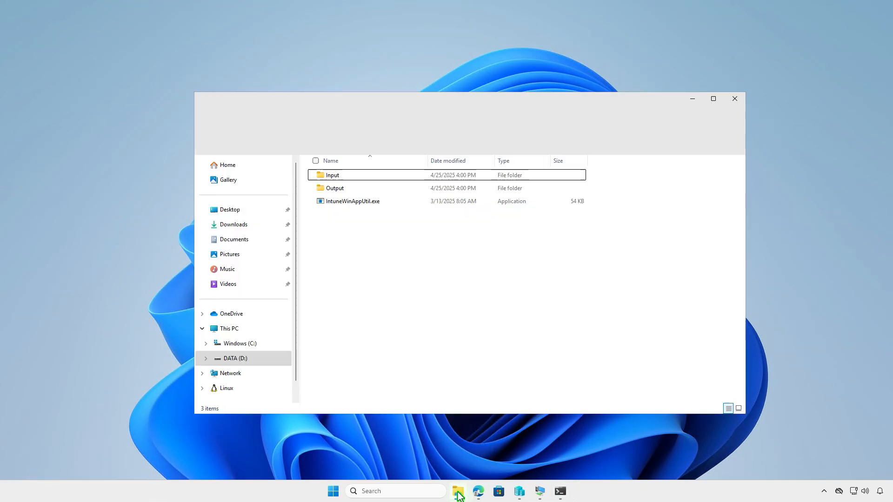
double_click(382, 189)
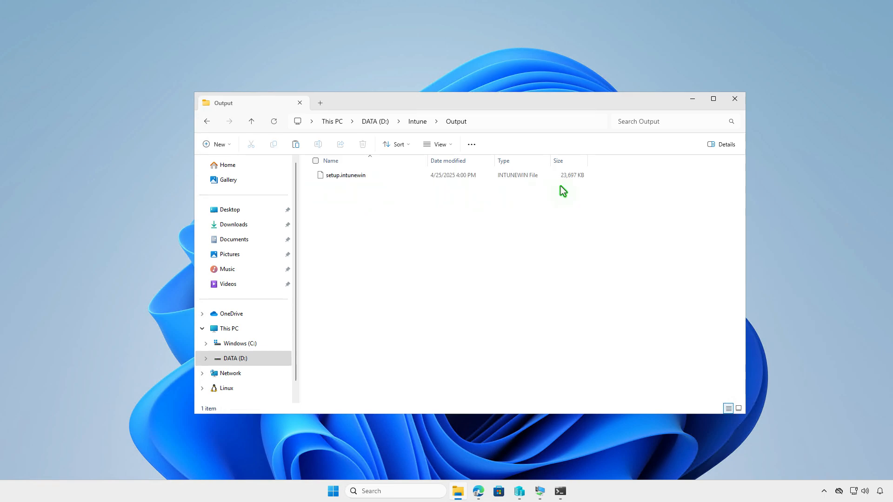
click(693, 100)
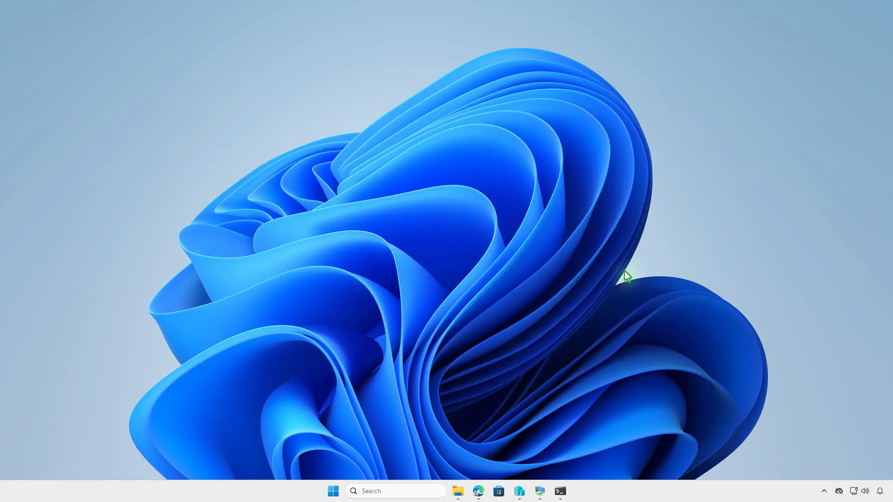
Switch to Edge and open the Windows apps page in the Microsoft Intune admin center.
click(478, 492)
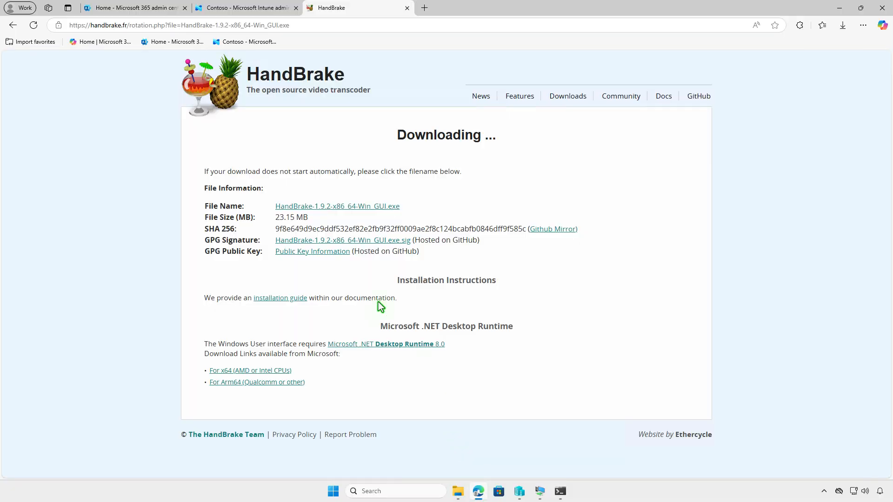
click(251, 9)
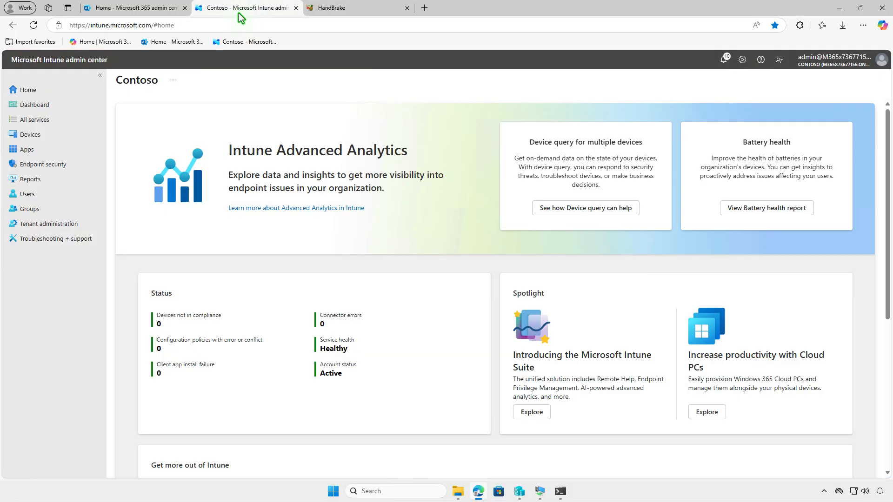
click(60, 150)
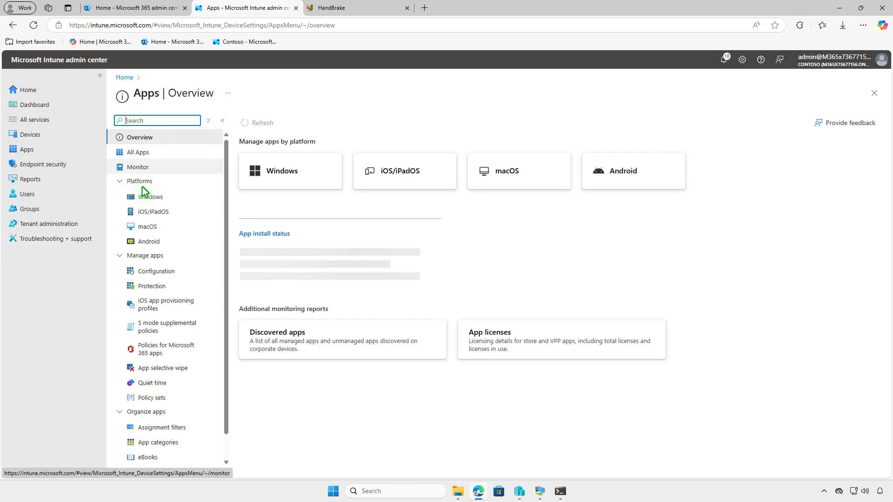
click(181, 203)
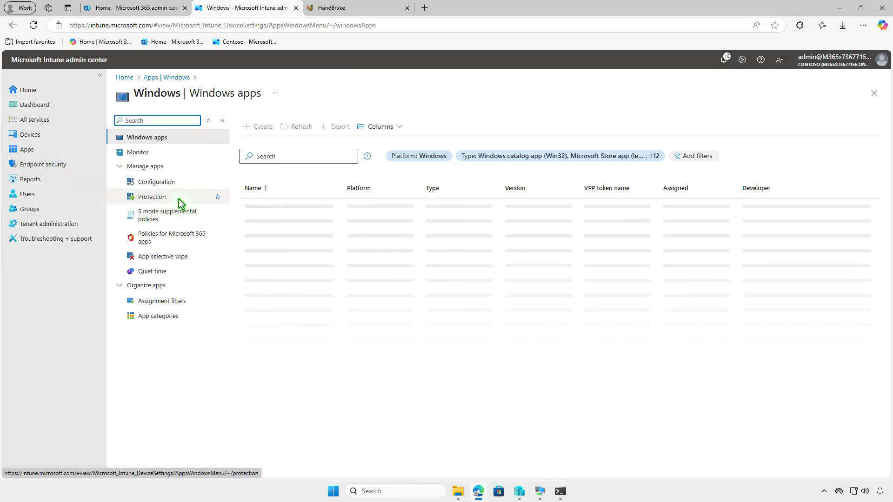
Start adding a new app with the app type Windows app (Win32).
click(263, 132)
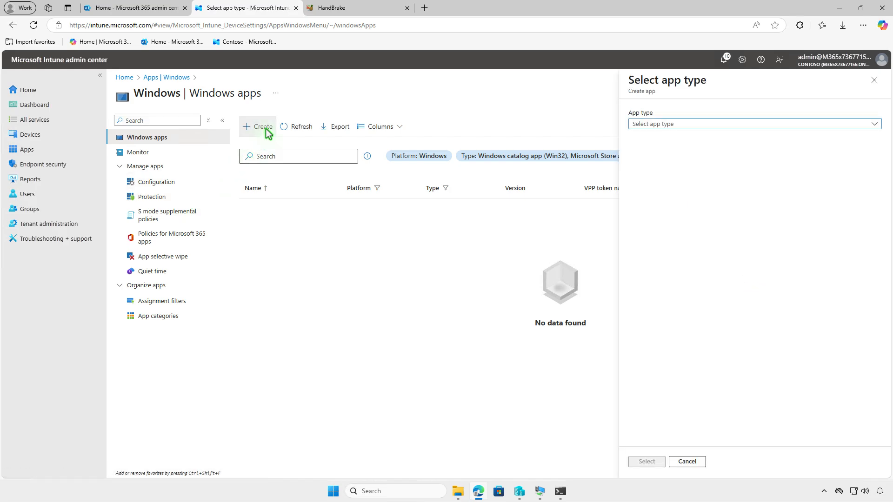
click(744, 124)
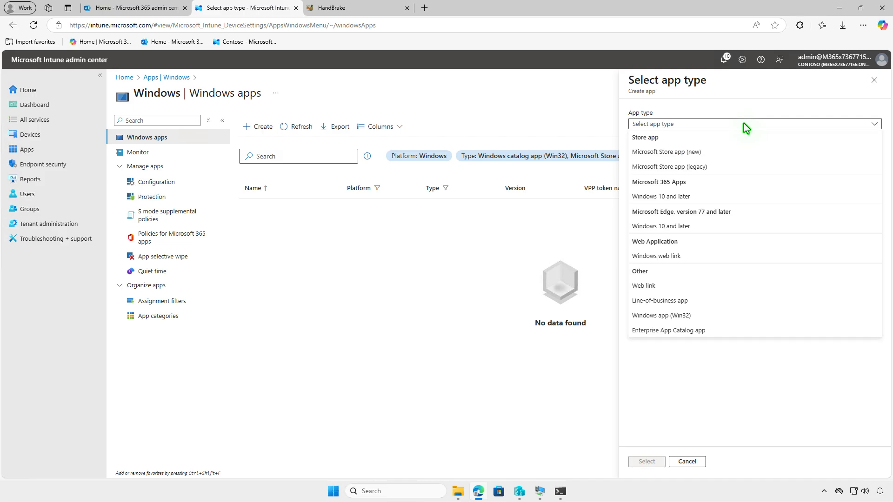
click(727, 315)
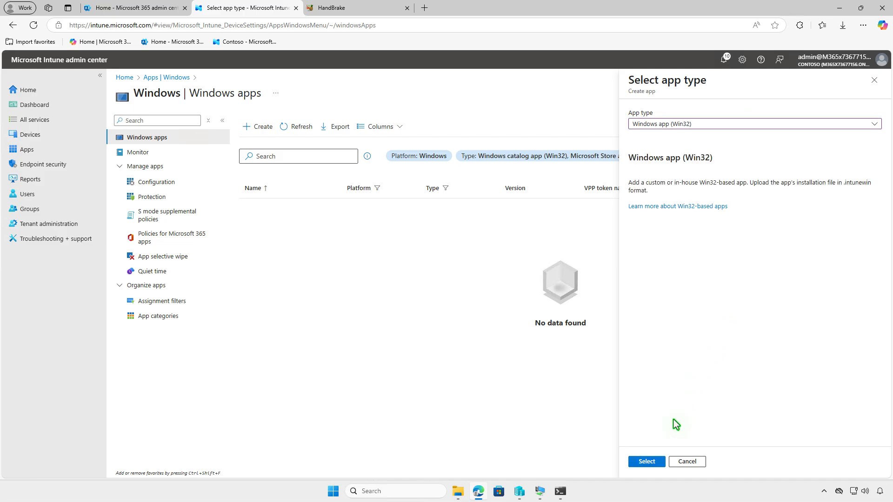
click(647, 461)
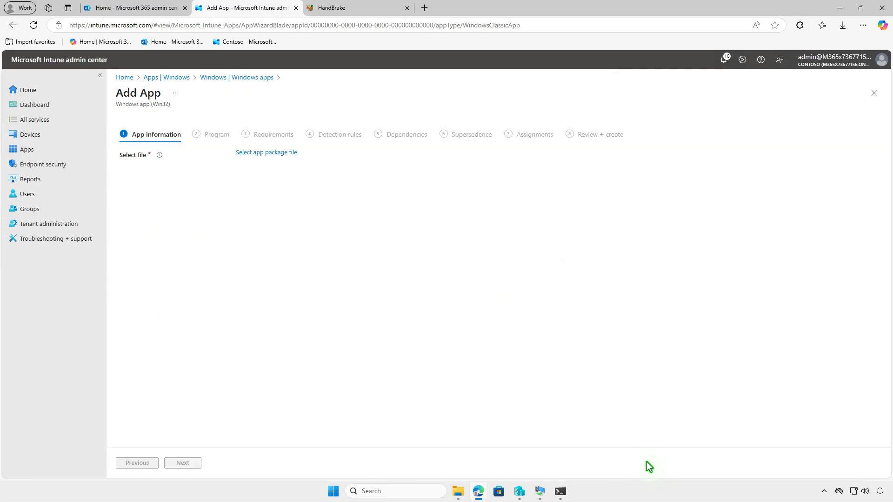
Select setup.intunewin from D:\Intune\Output as the app package file and confirm it.
click(289, 154)
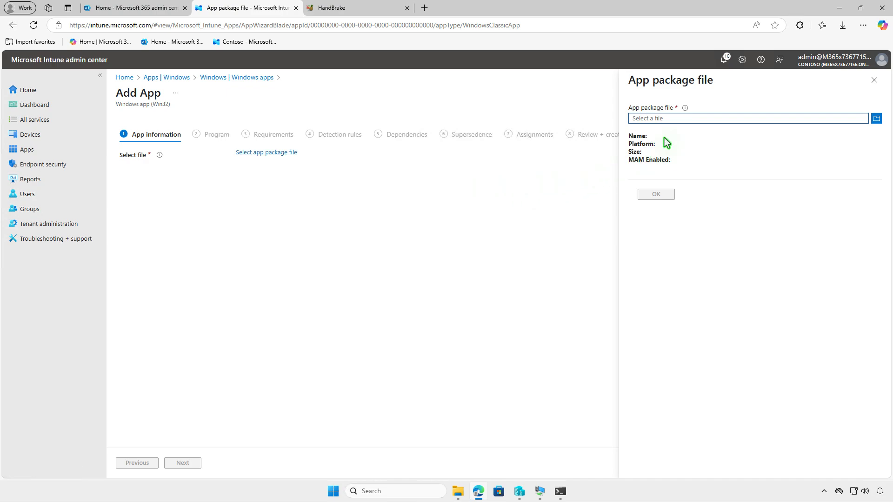
click(680, 118)
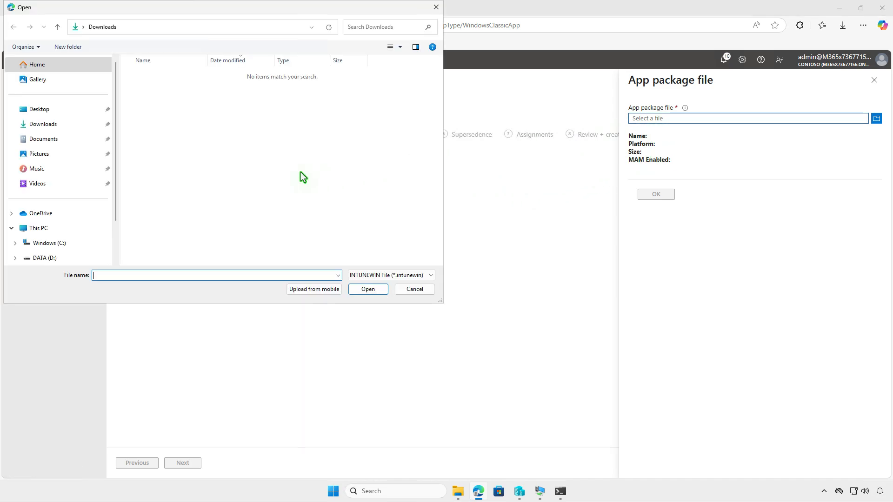
click(69, 228)
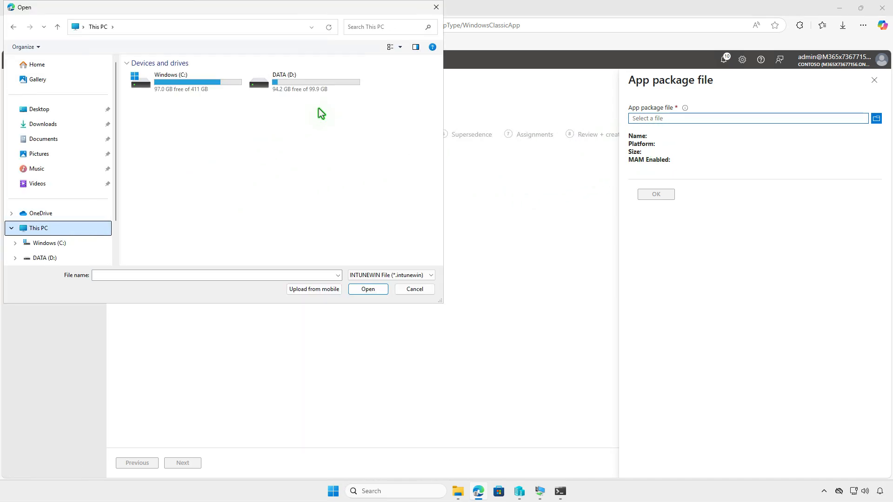
double_click(344, 89)
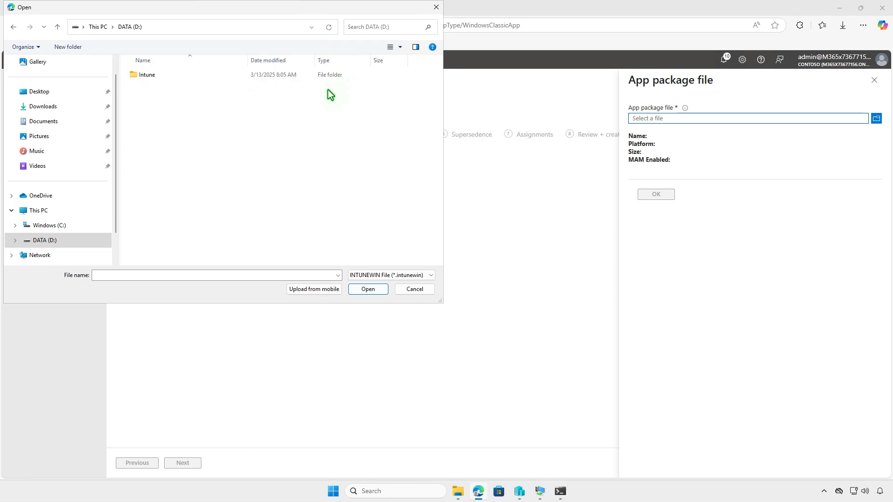
double_click(166, 78)
double_click(215, 90)
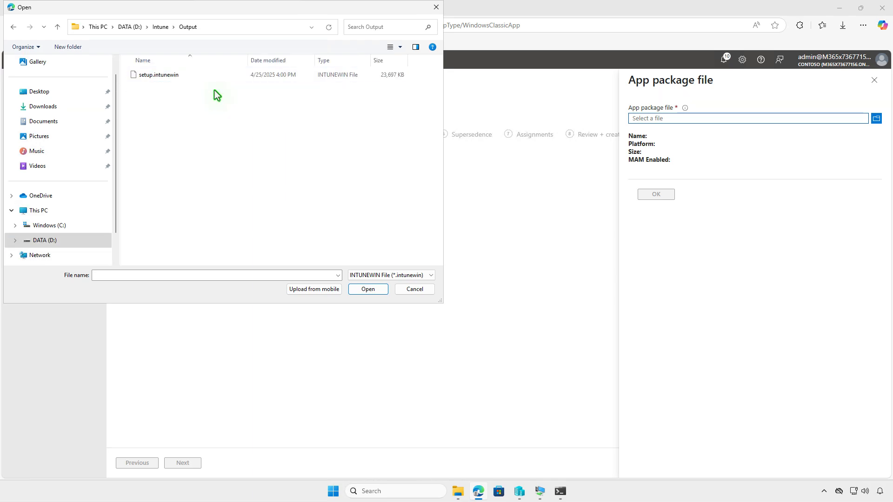
click(187, 74)
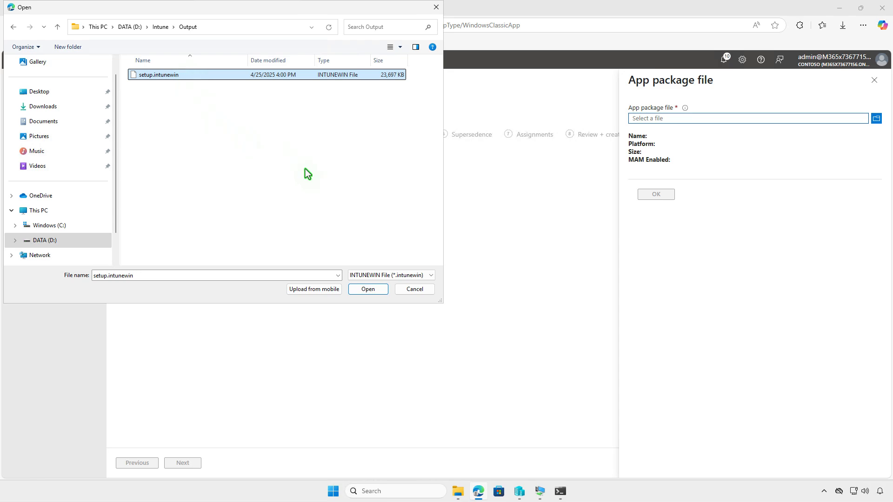
click(368, 289)
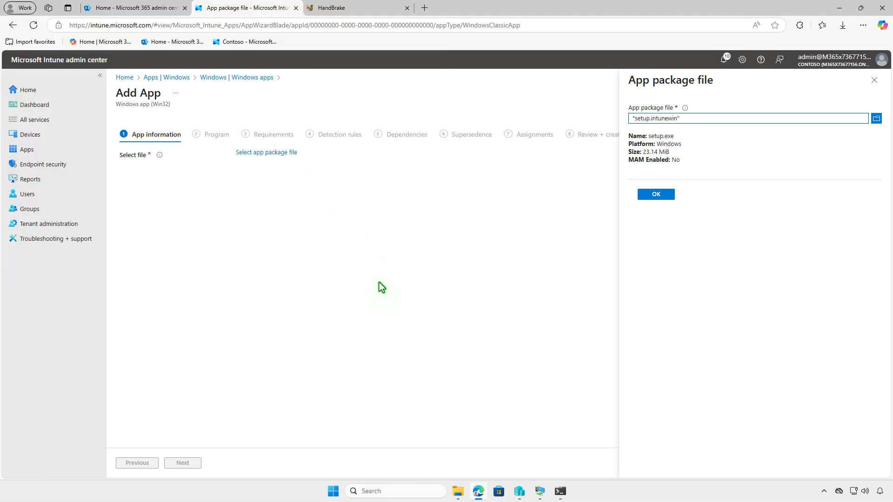
click(654, 195)
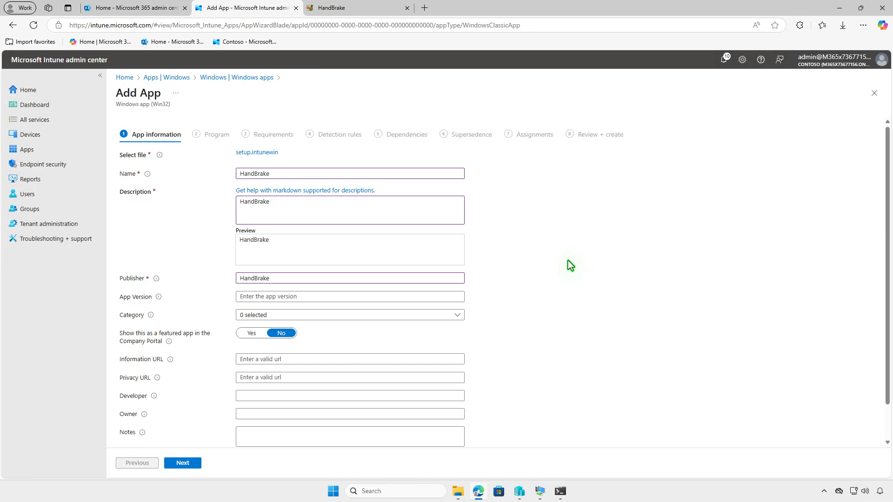
Set HandBrake_Icon.png from the Downloads folder as the app logo and continue to the program settings.
scroll(568, 261, down, 1)
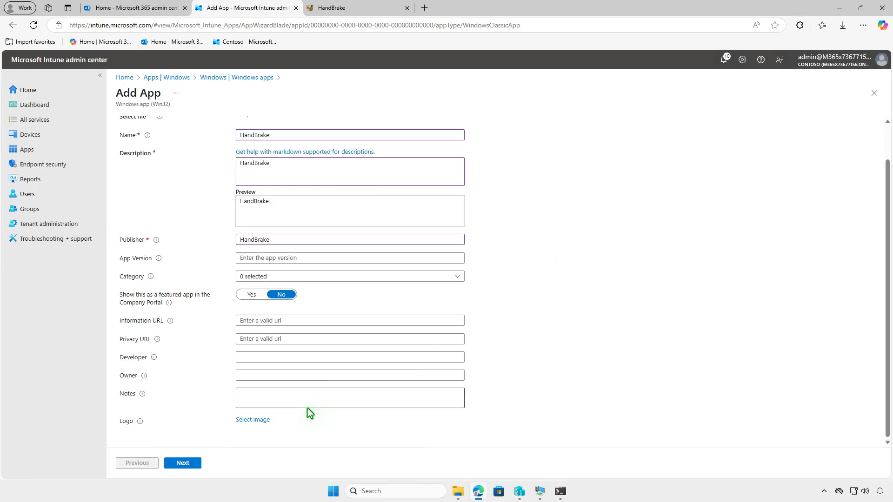
click(264, 420)
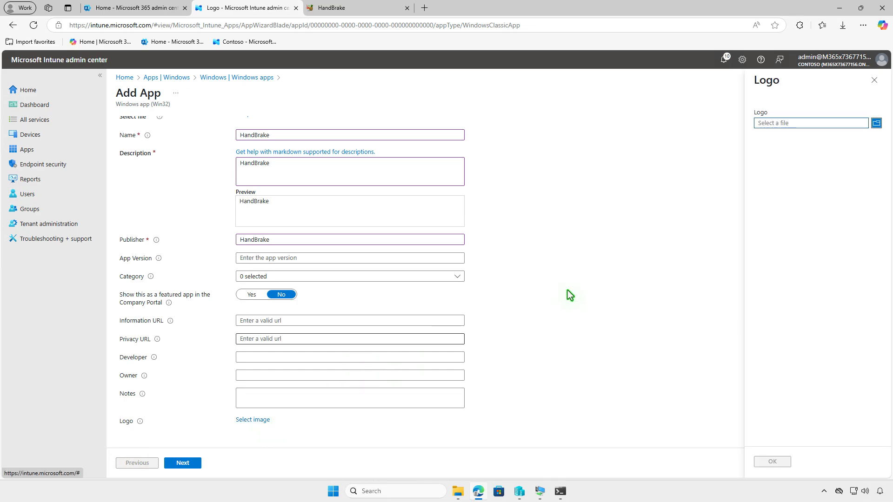
click(799, 123)
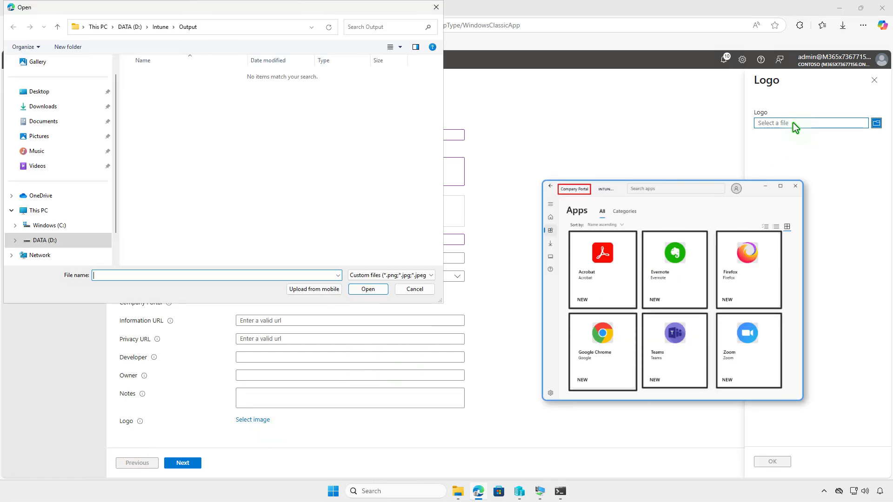
click(54, 108)
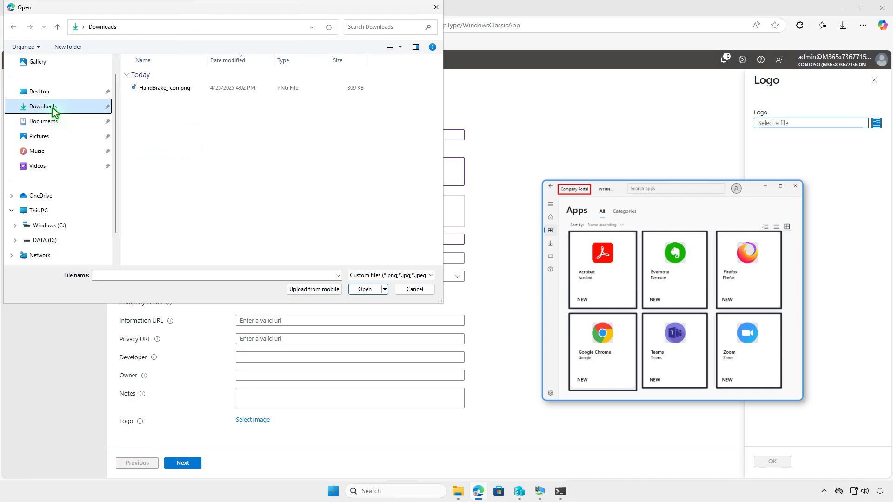
click(216, 89)
click(367, 289)
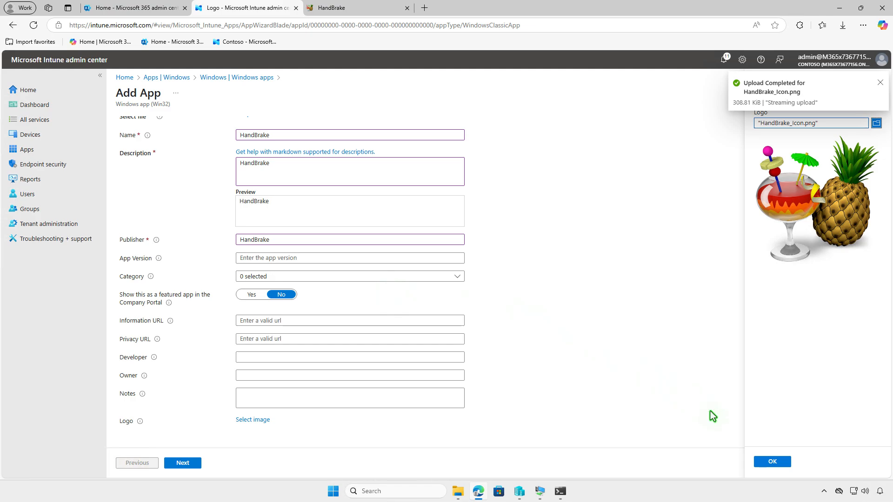
click(772, 462)
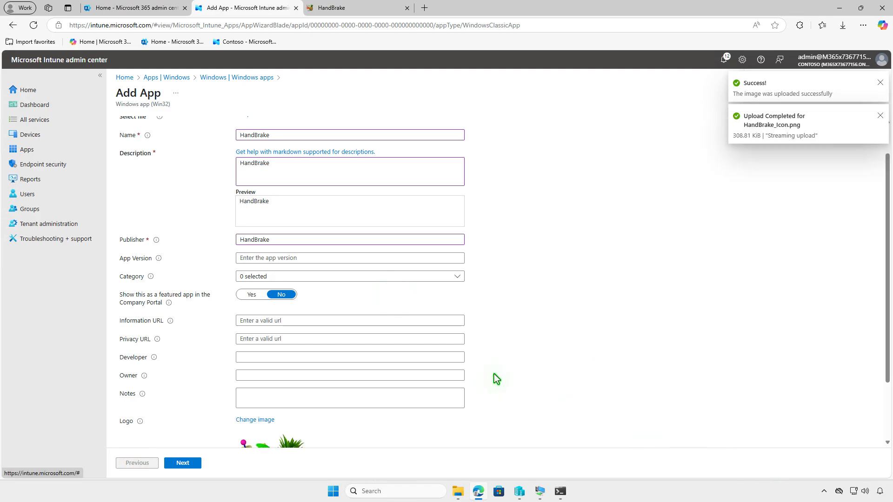
scroll(496, 375, down, 3)
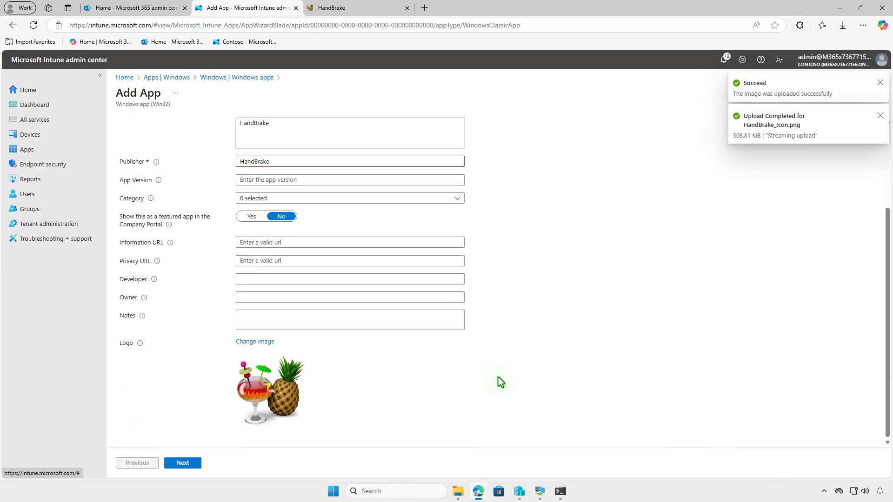
click(196, 463)
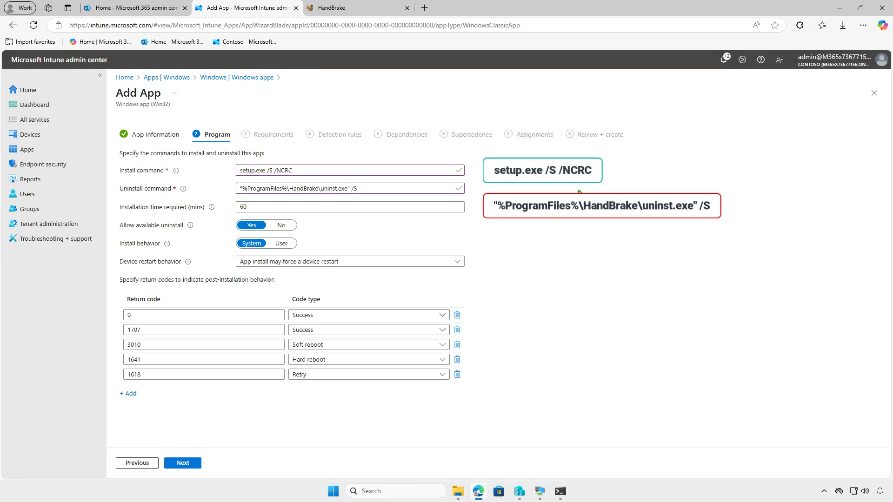
Set the app requirements to 64-bit architecture and Windows 10 1607 as minimum operating system, and continue to the detection rules.
click(187, 469)
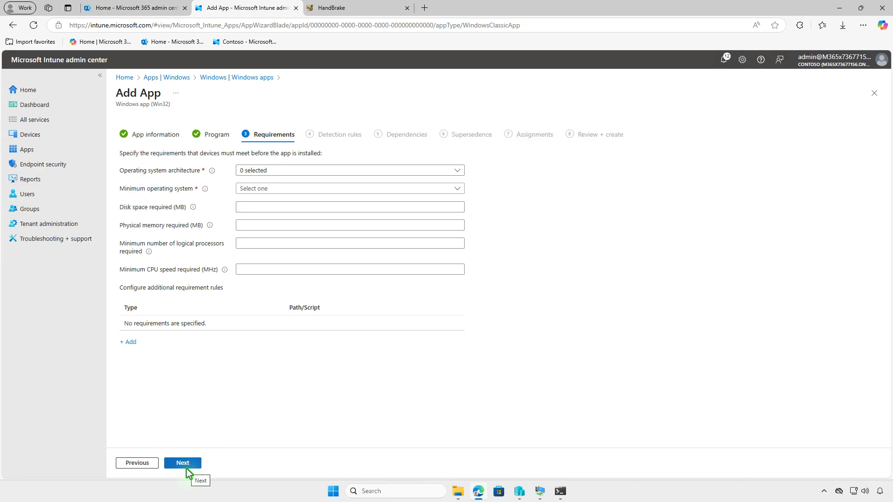
click(339, 170)
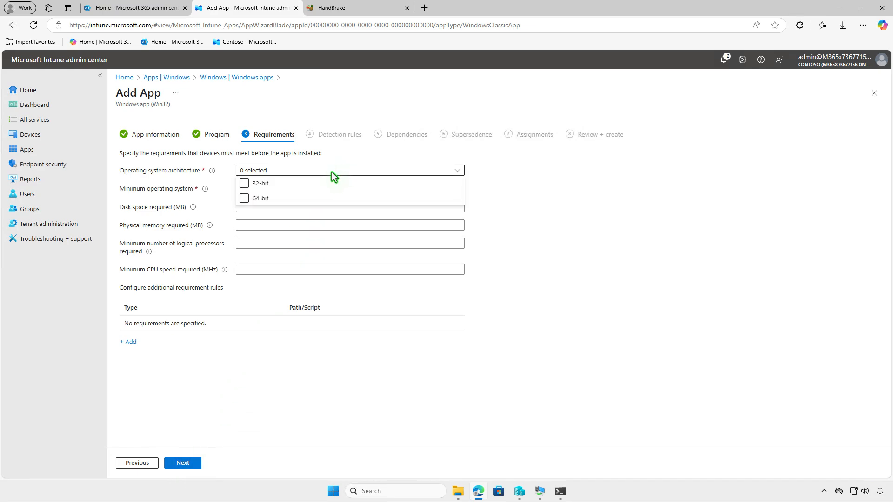
click(256, 199)
click(217, 212)
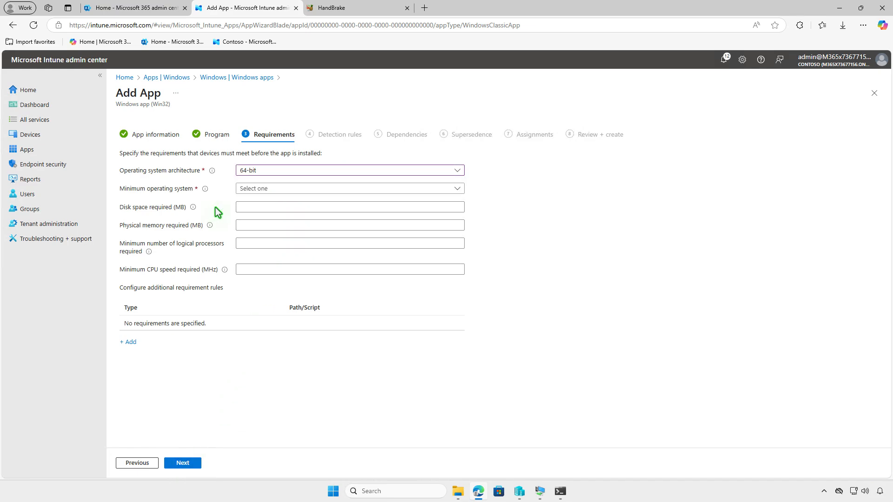
click(301, 189)
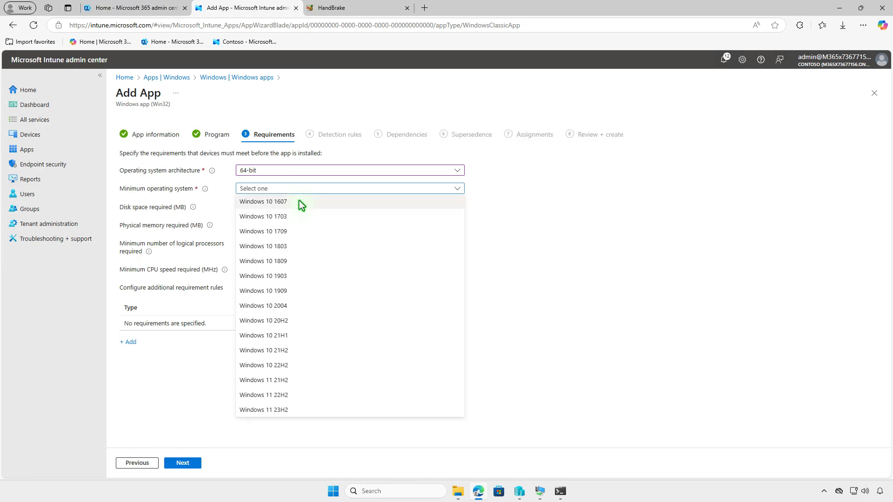
click(300, 201)
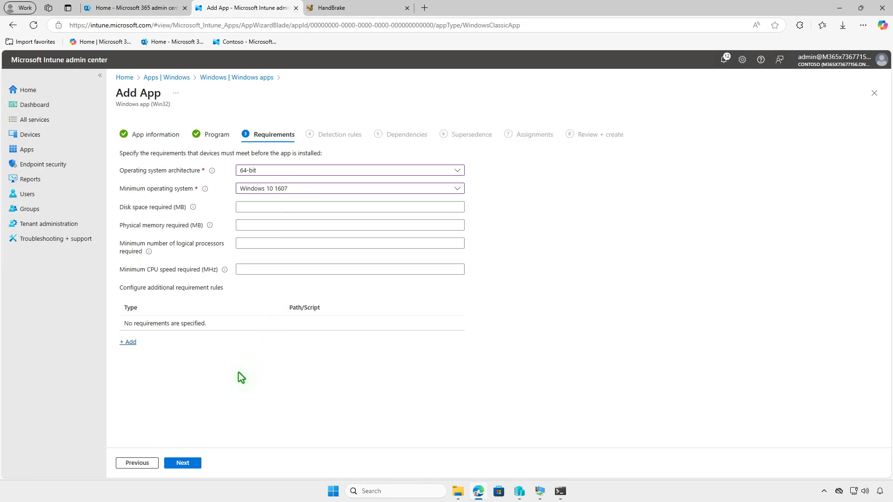
click(195, 464)
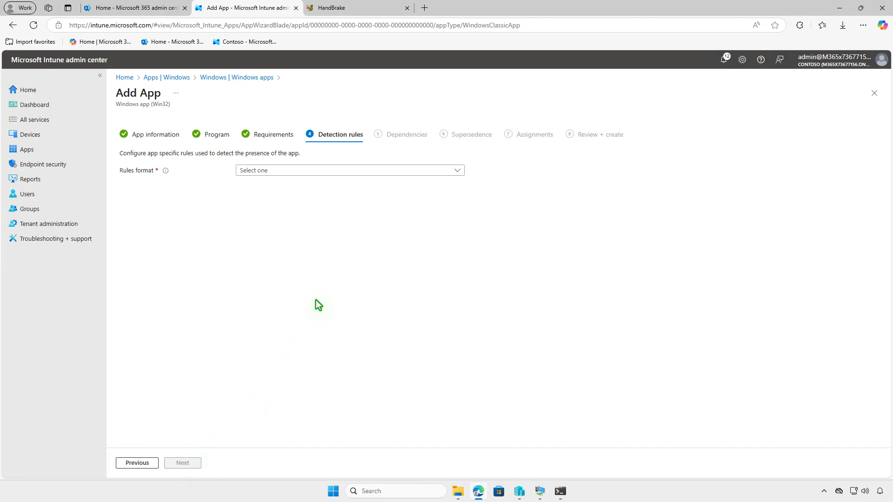
Add a manually configured File detection rule with path %ProgramFiles%\HandBrake, file HandBrake.exe and method File or folder exists.
click(380, 171)
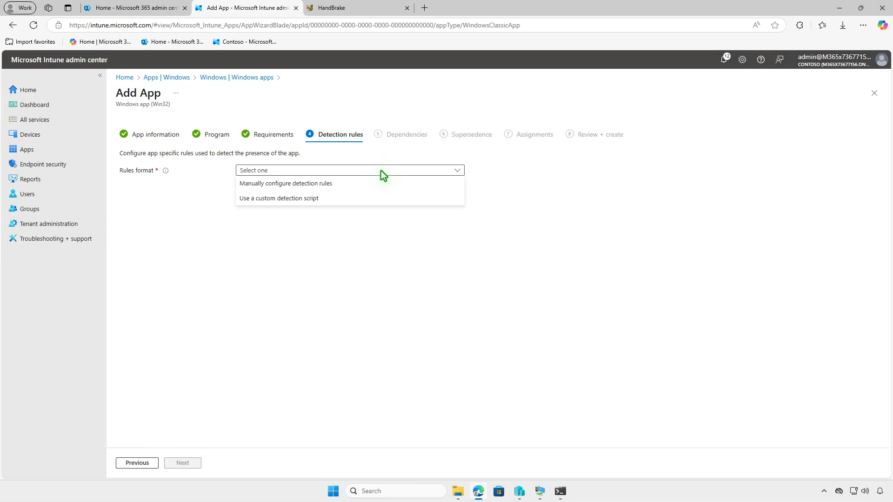
click(377, 184)
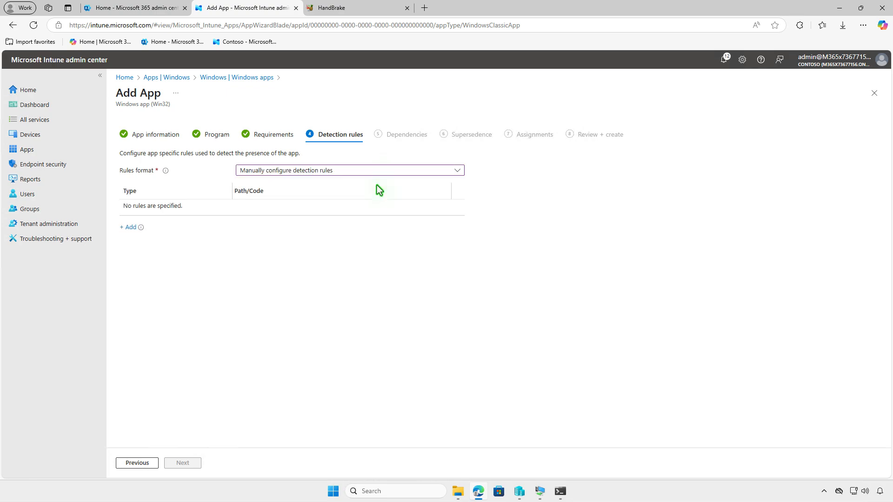
click(127, 229)
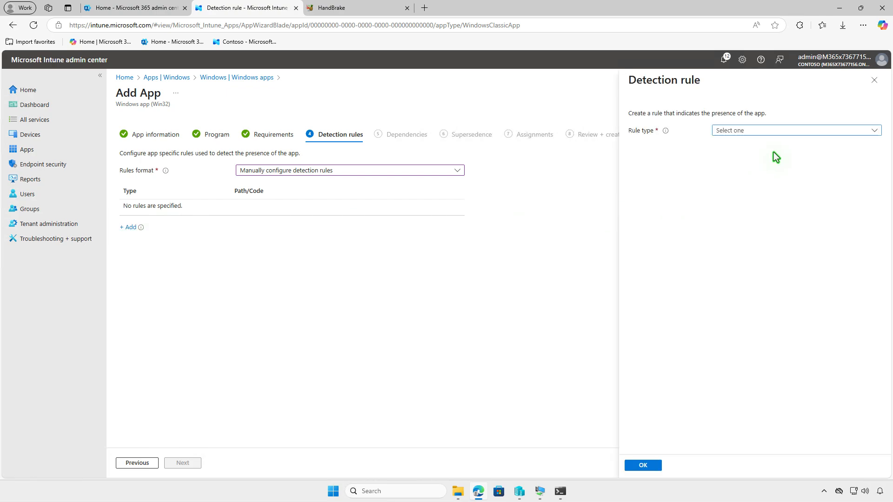
click(796, 131)
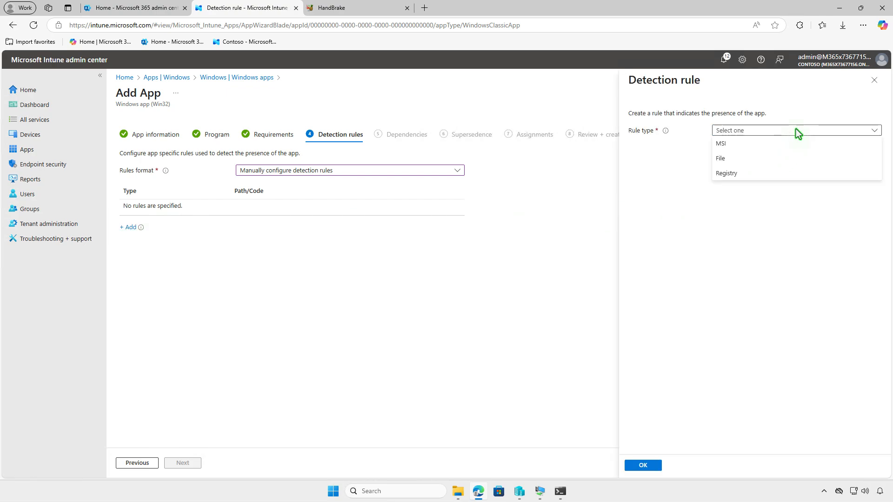
click(794, 157)
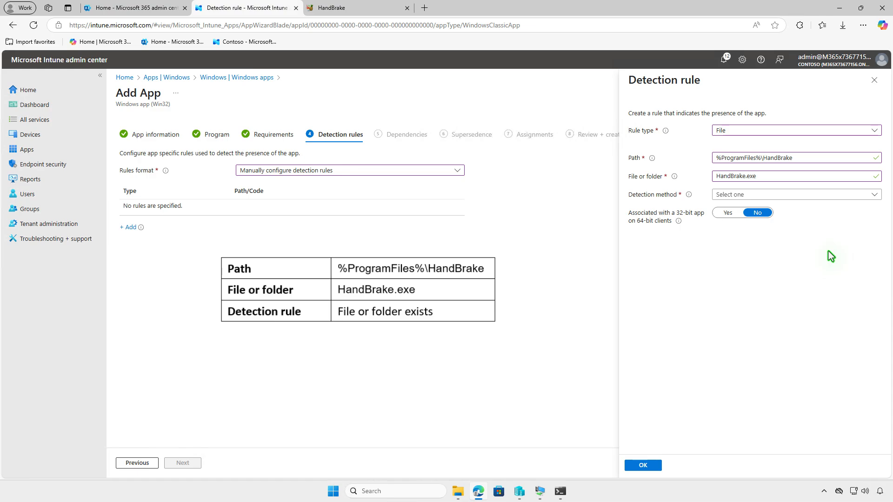
click(806, 195)
click(807, 207)
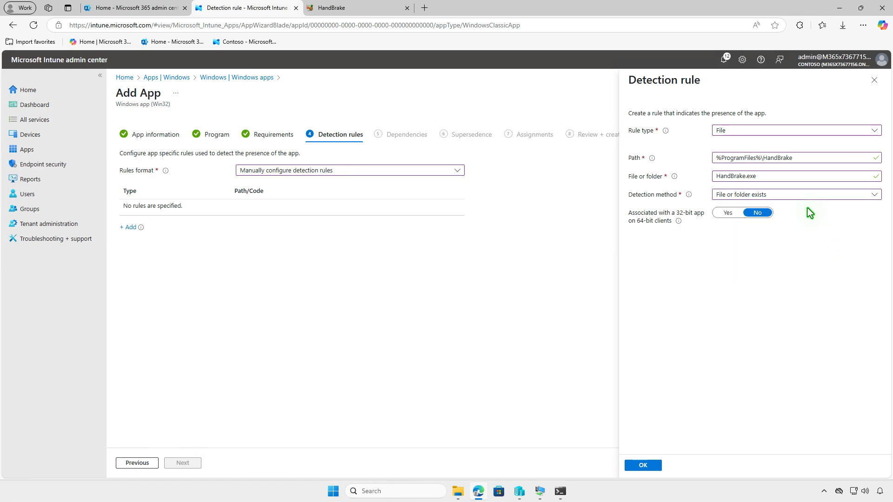
click(644, 466)
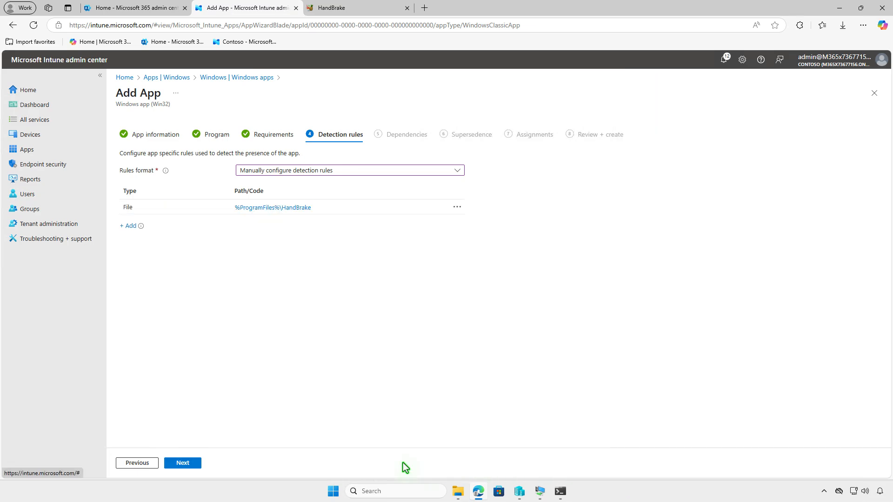
Continue past the detection rules and leave the dependencies empty to reach the supersedence settings.
click(191, 463)
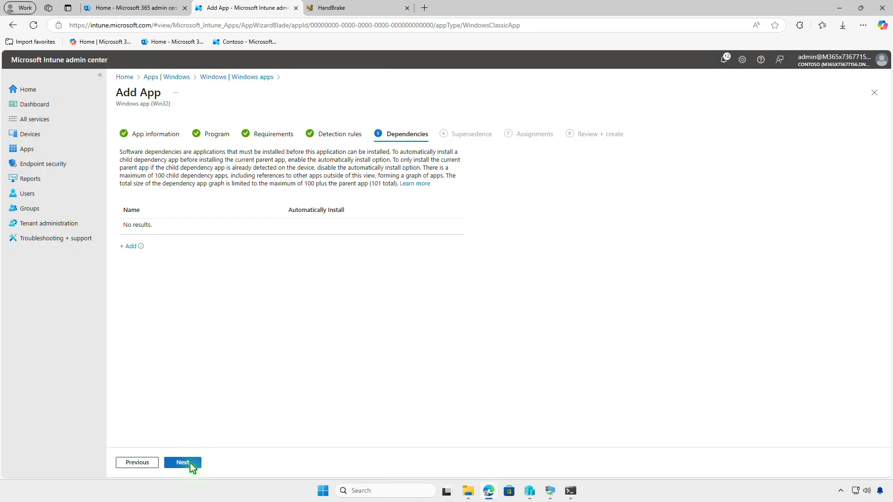
click(191, 463)
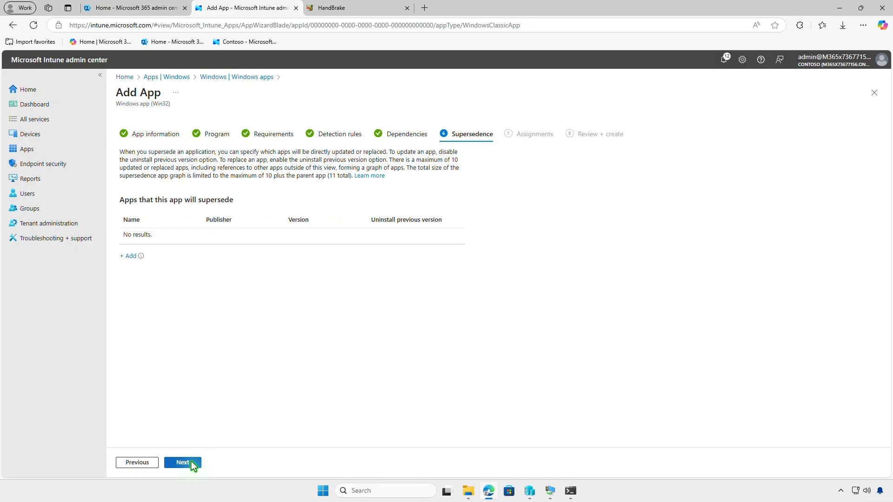
Continue past the supersedence settings and assign the app as Required to the Test_Devices group.
click(183, 462)
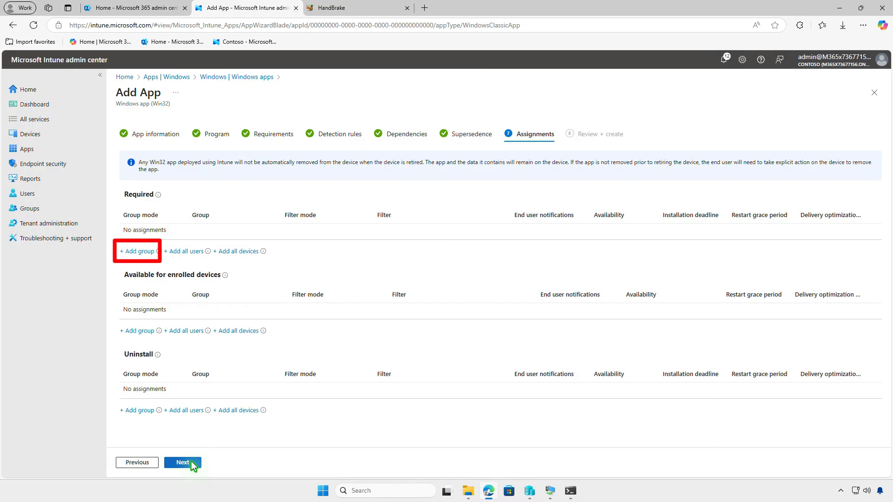
click(148, 255)
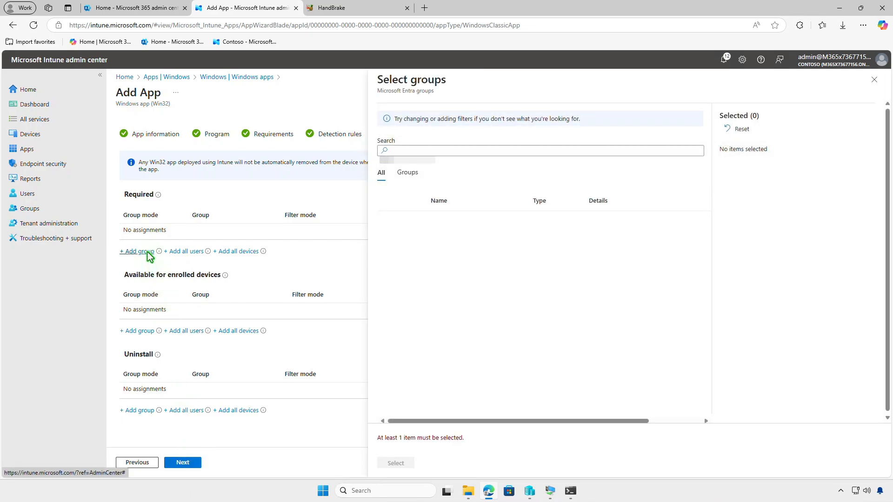
click(389, 222)
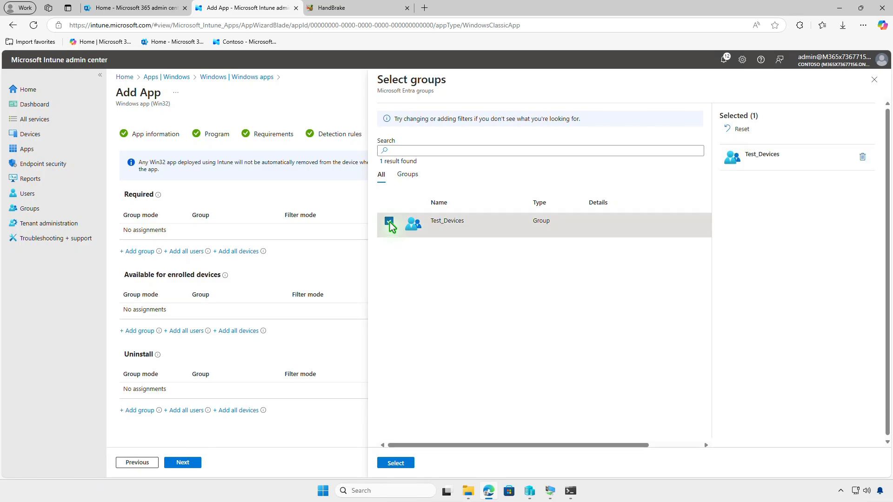
click(396, 463)
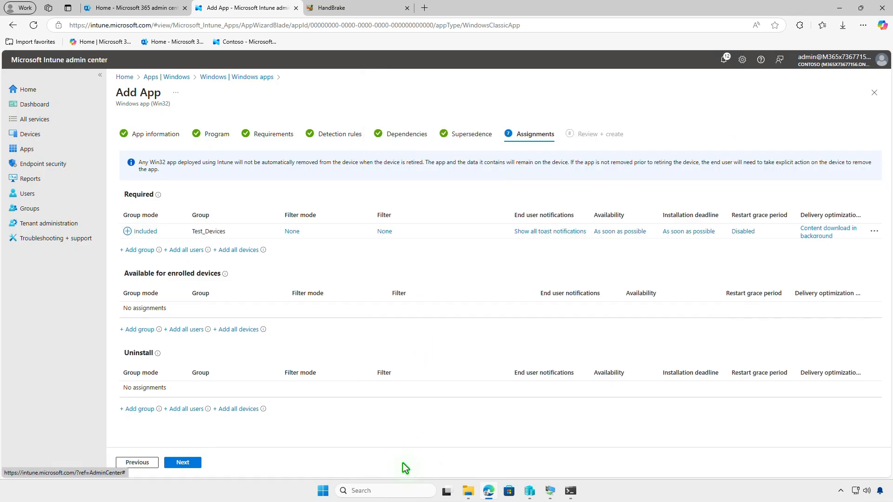
Inspect the Test_Devices assignment settings without changing them, then continue to the review and create the HandBrake app.
click(540, 233)
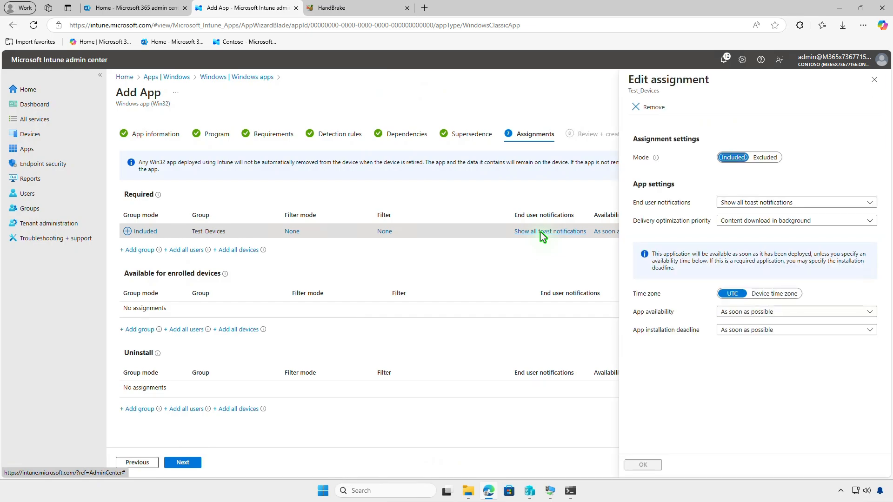
click(873, 82)
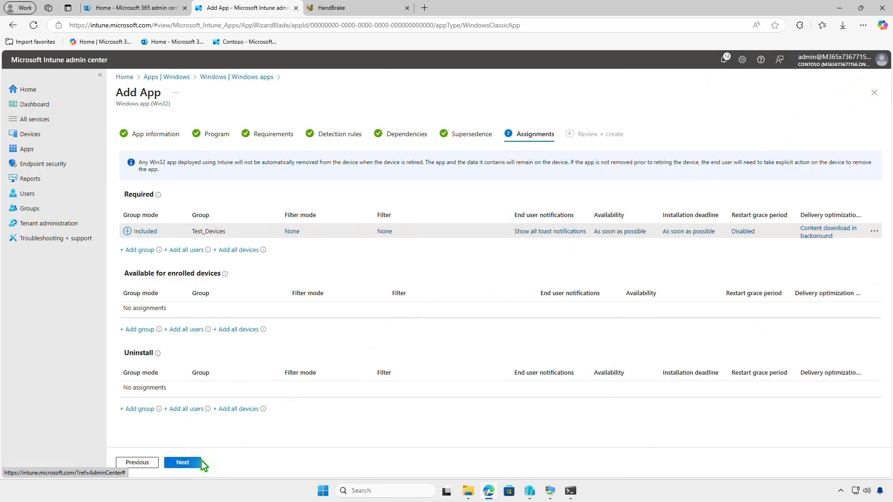
click(182, 463)
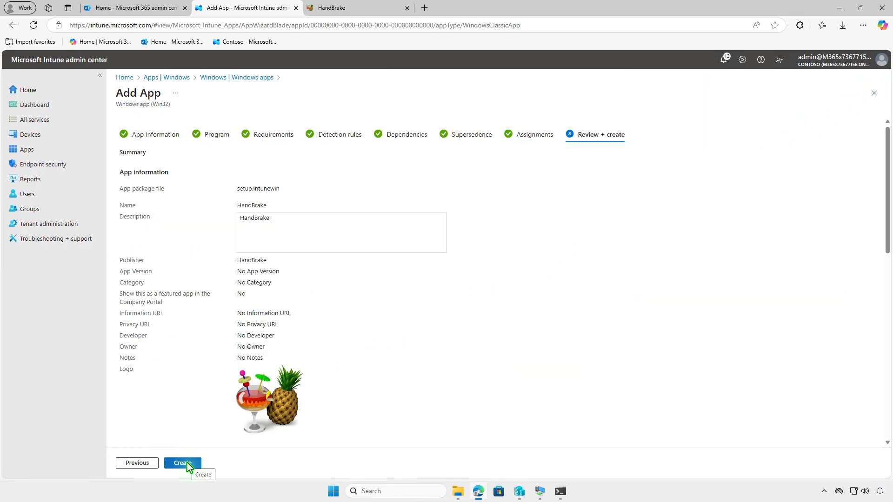
click(187, 463)
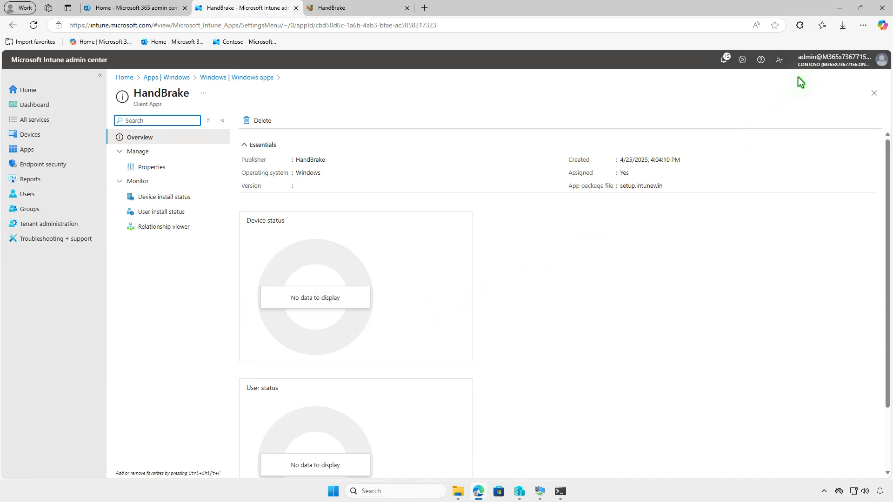
Switch to the WIN10-CTL virtual machine and examine the device sync status of its Contoso work or school connection.
click(840, 9)
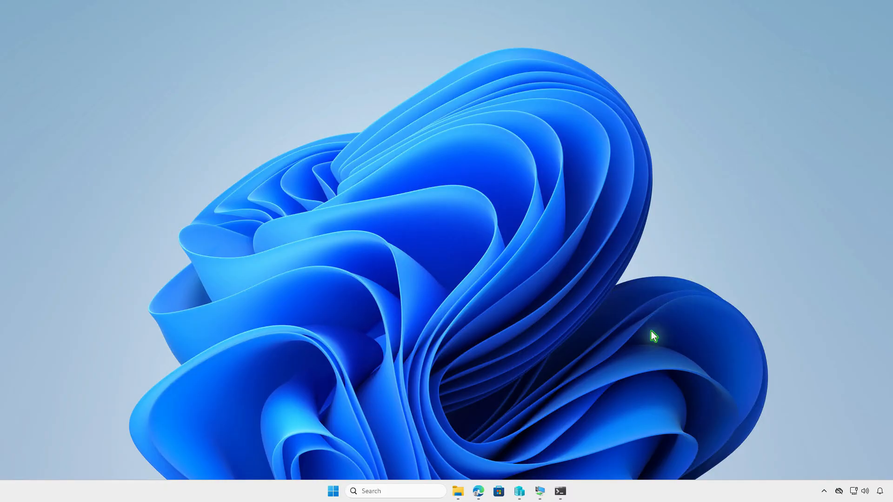
click(540, 491)
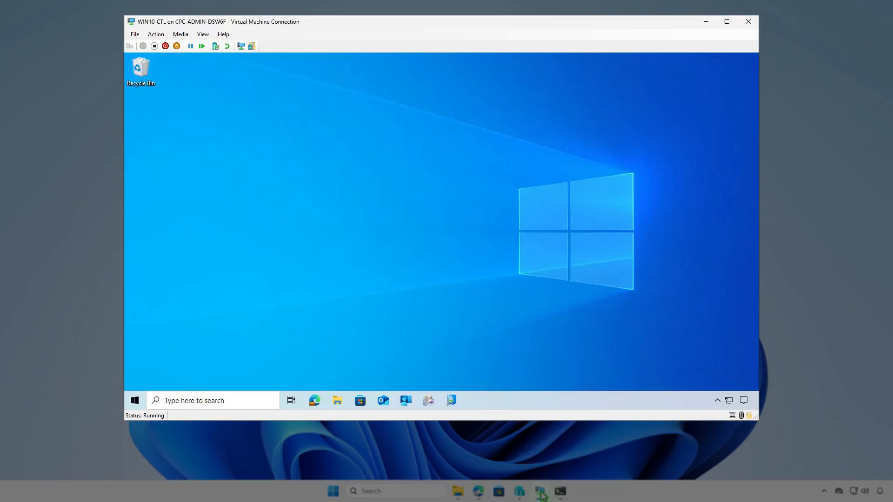
click(135, 404)
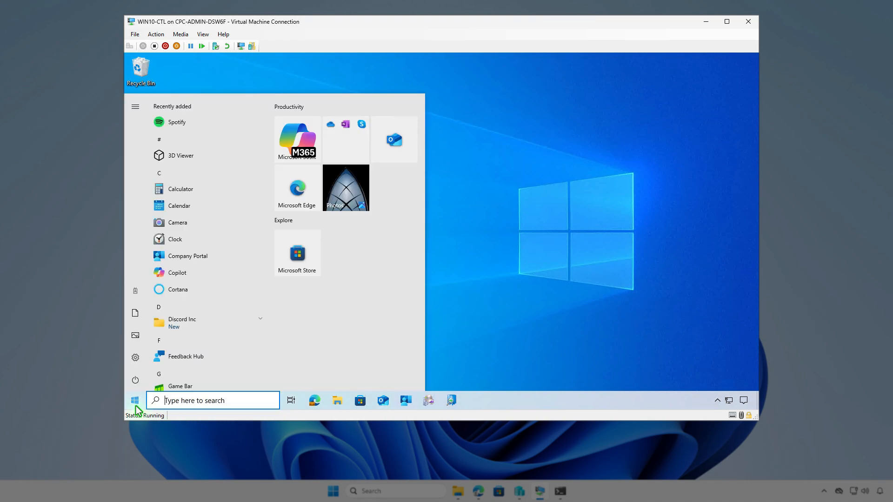
click(142, 292)
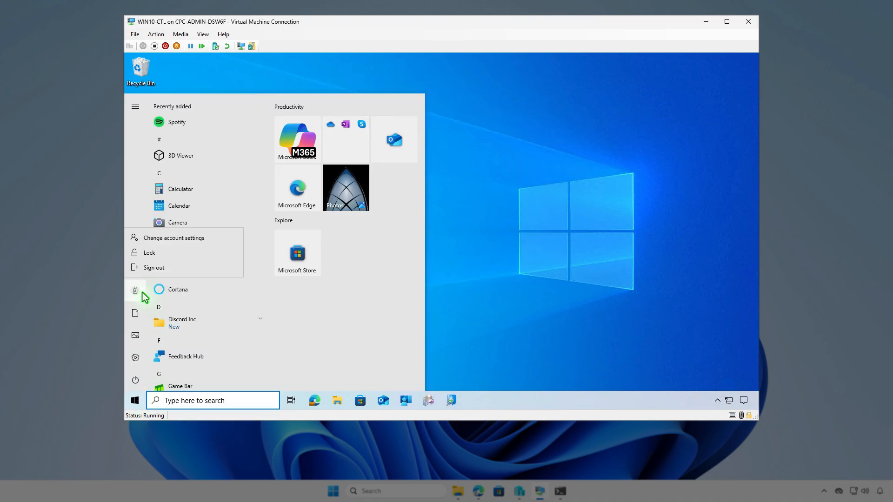
click(225, 238)
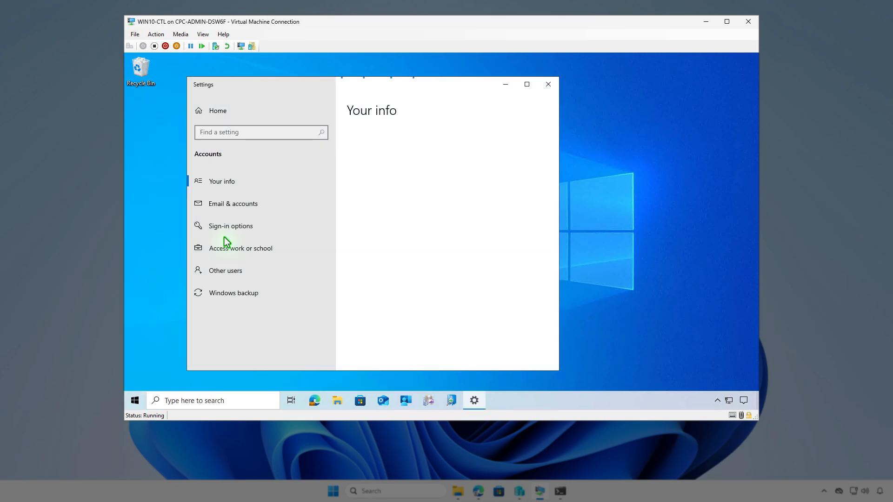
click(298, 248)
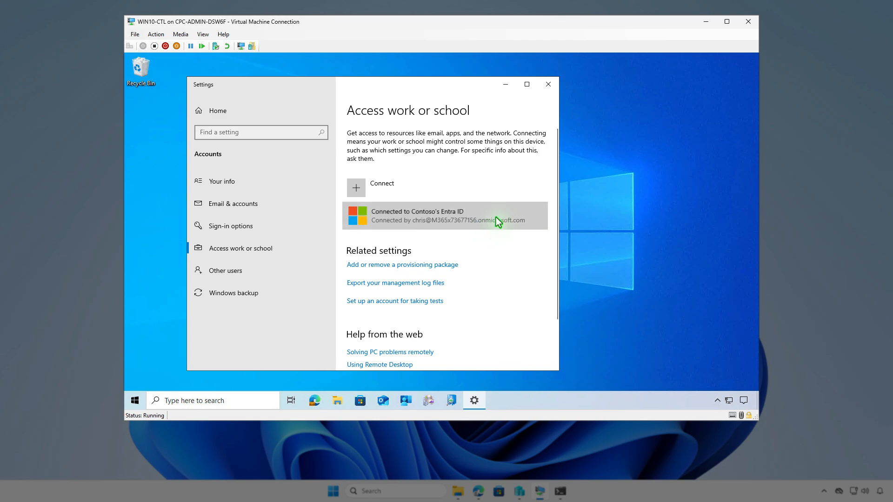
click(496, 217)
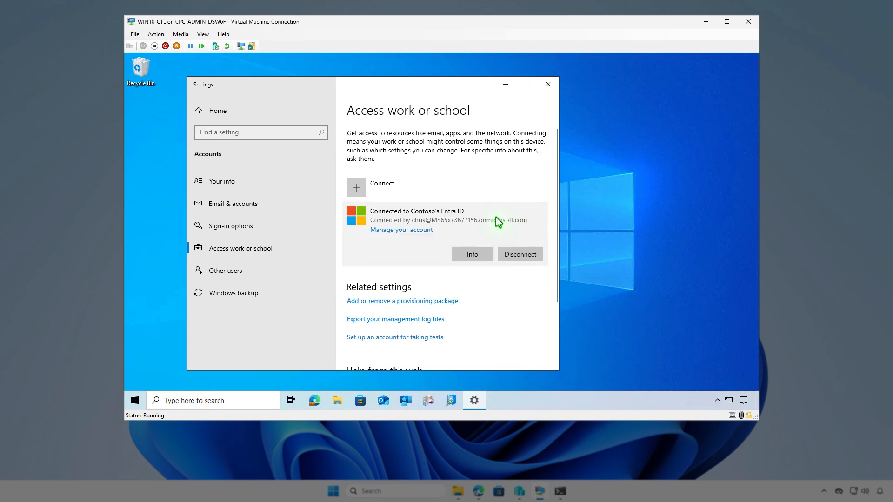
click(482, 254)
scroll(482, 254, down, 10)
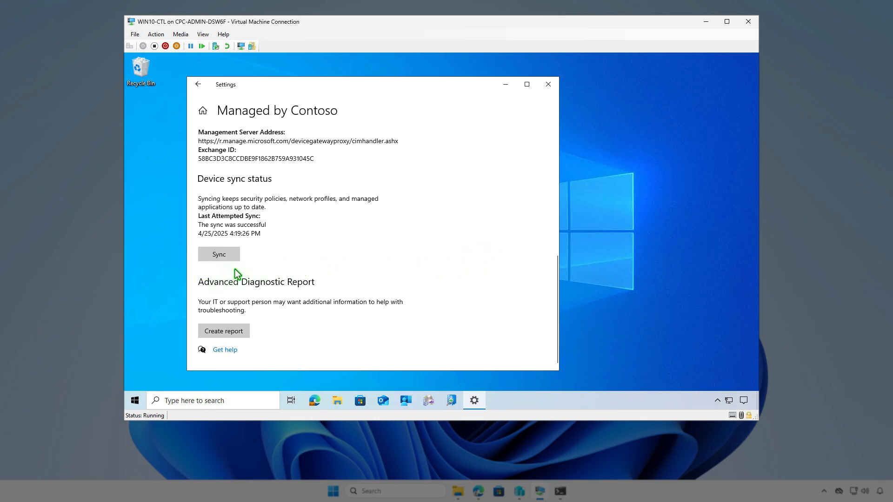
click(505, 85)
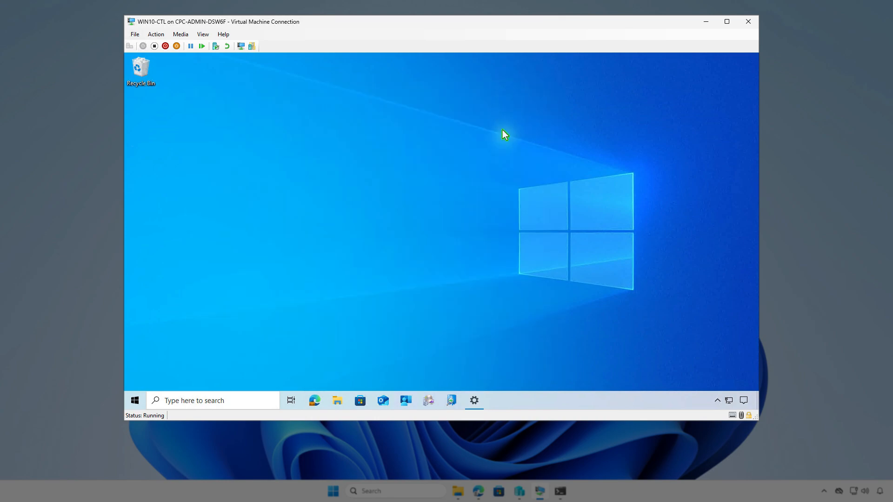
Sync the device from the Company Portal settings and check the Intune software distribution notifications.
click(405, 401)
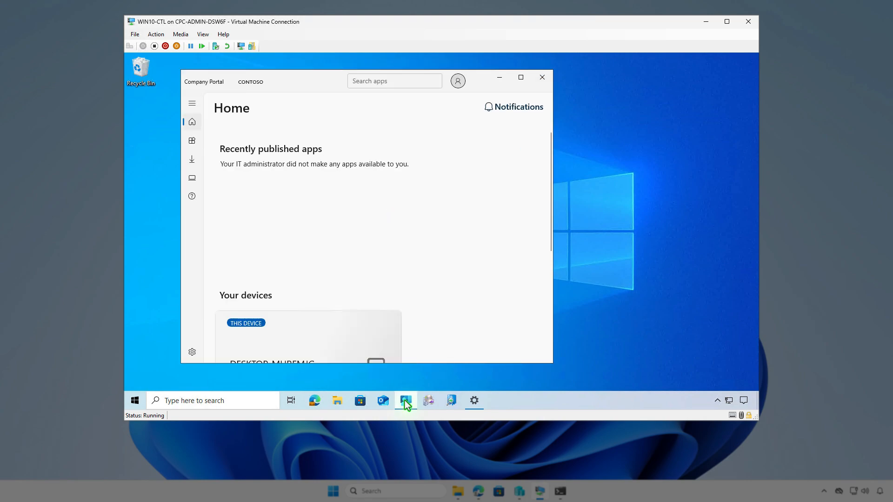
click(193, 353)
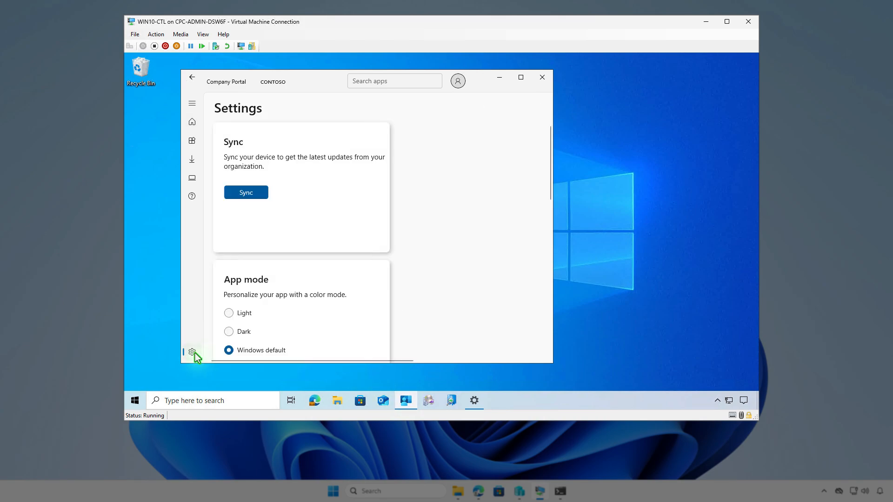
click(258, 194)
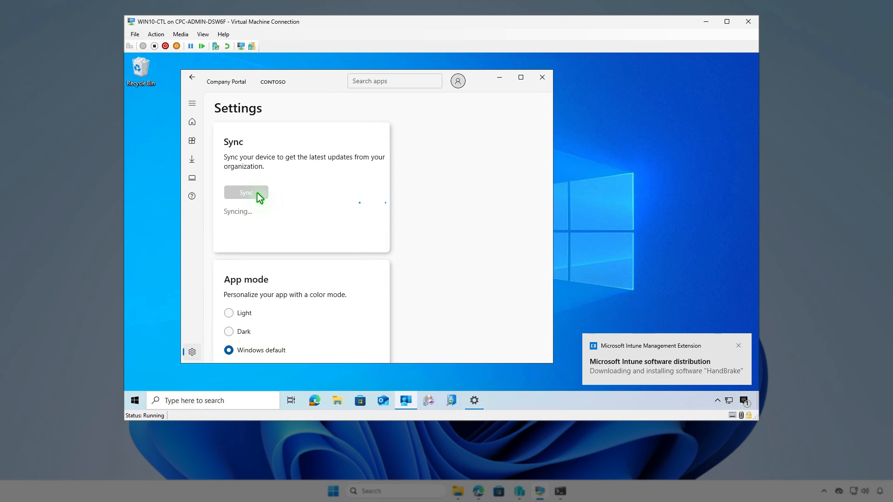
click(744, 401)
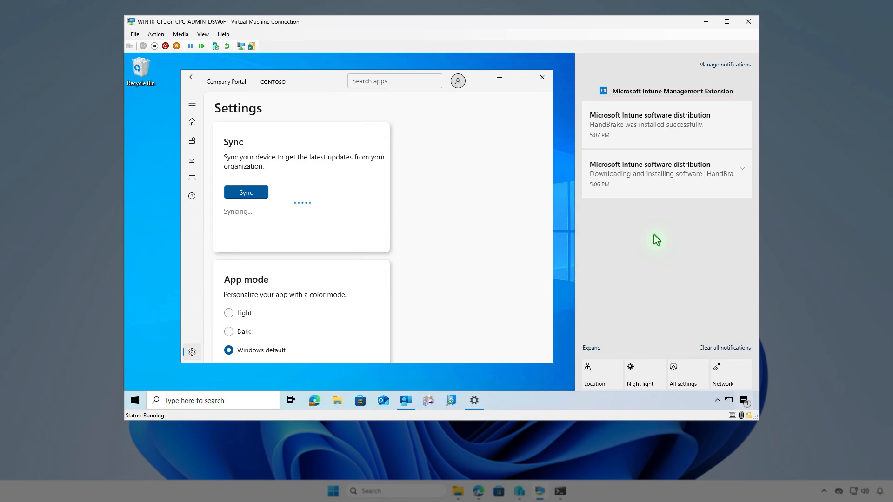
click(499, 77)
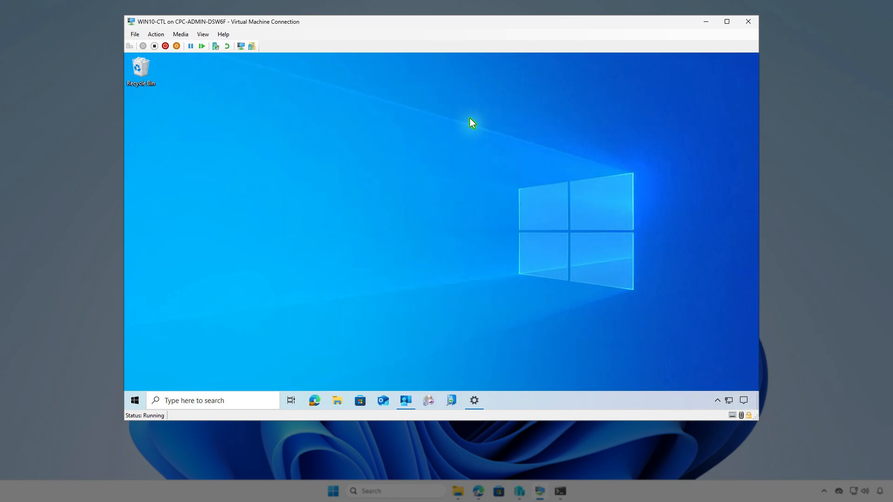
Search the virtual machine's installed apps in Apps & features for "hand".
right_click(142, 398)
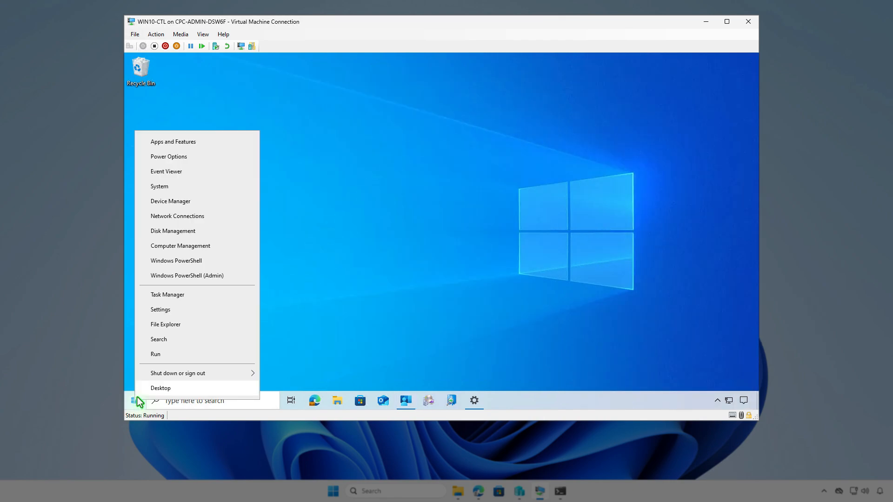
click(215, 149)
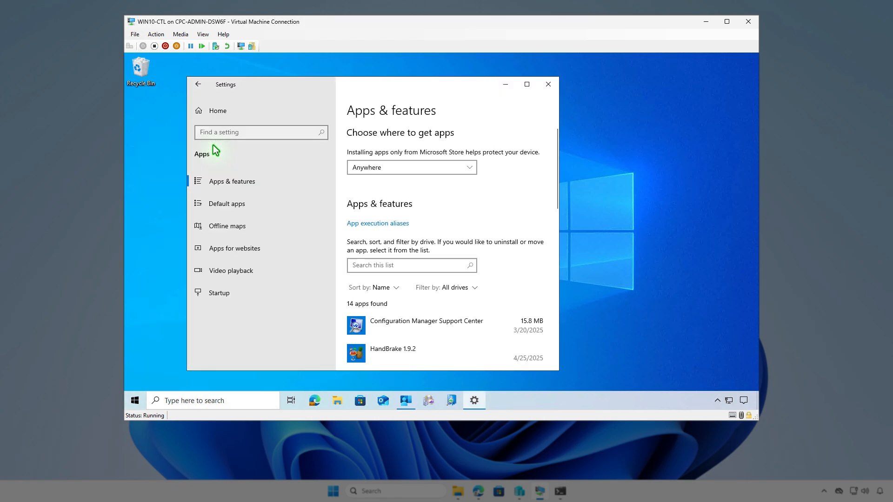
click(416, 269)
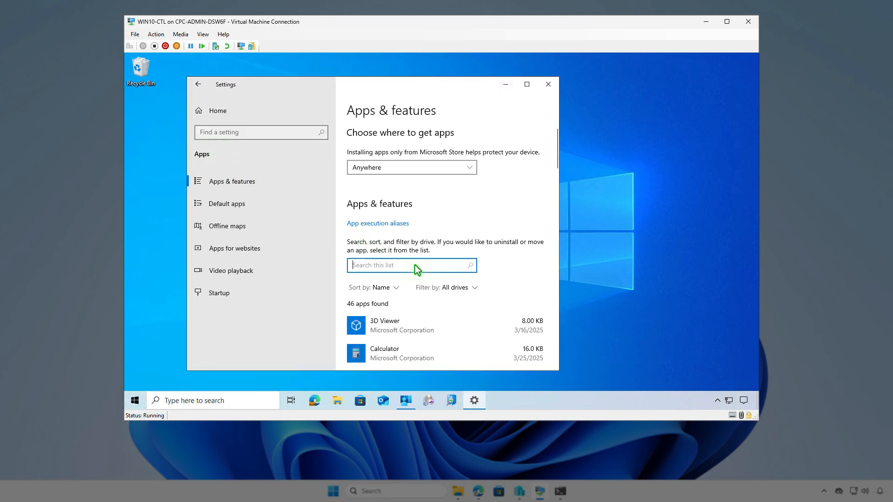
text(hand)
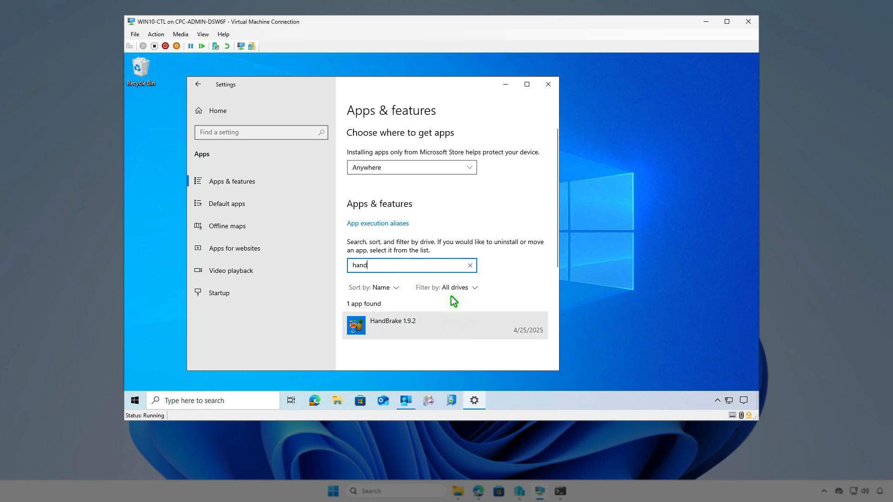
click(505, 85)
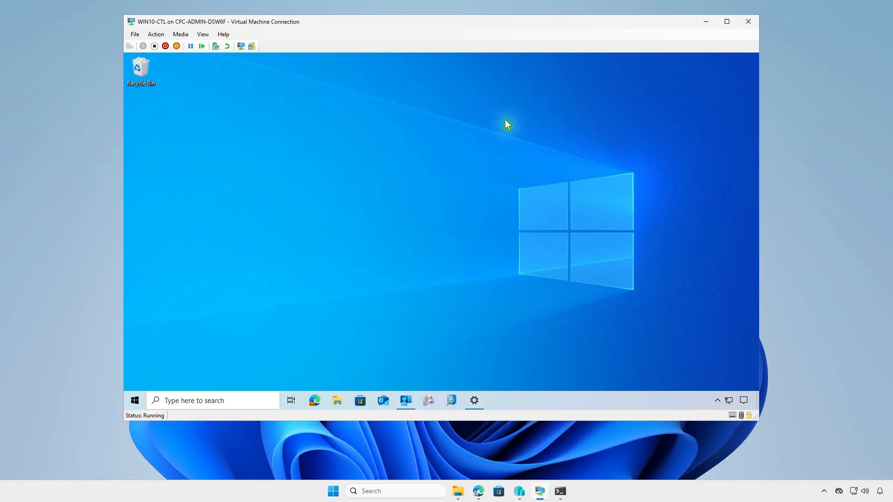
Return to the Intune admin center in Edge, refresh the HandBrake overview and check the app's device install status.
click(706, 23)
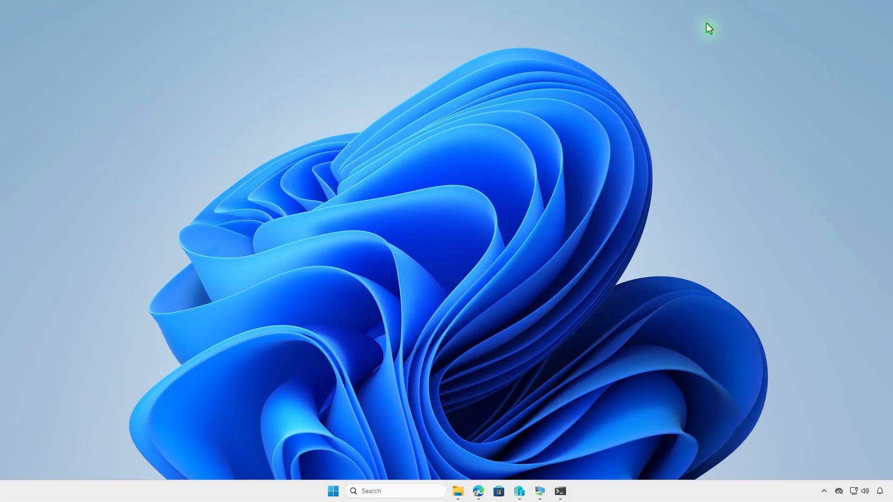
click(478, 491)
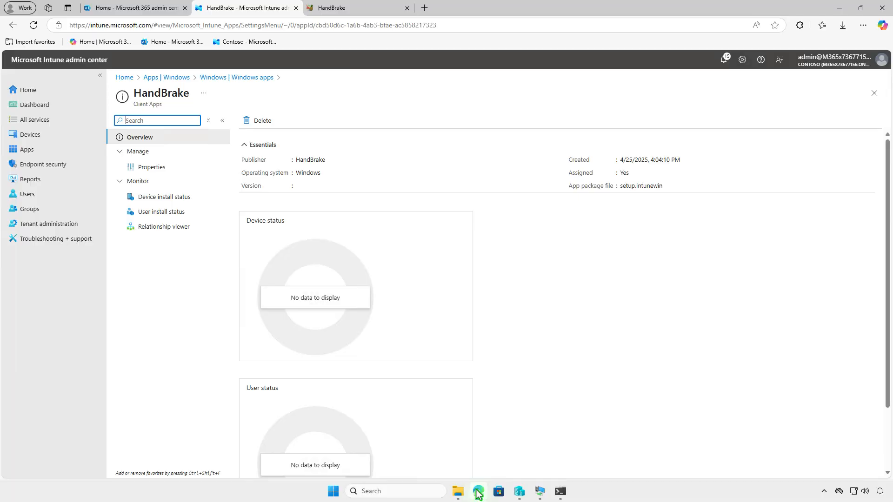
click(33, 25)
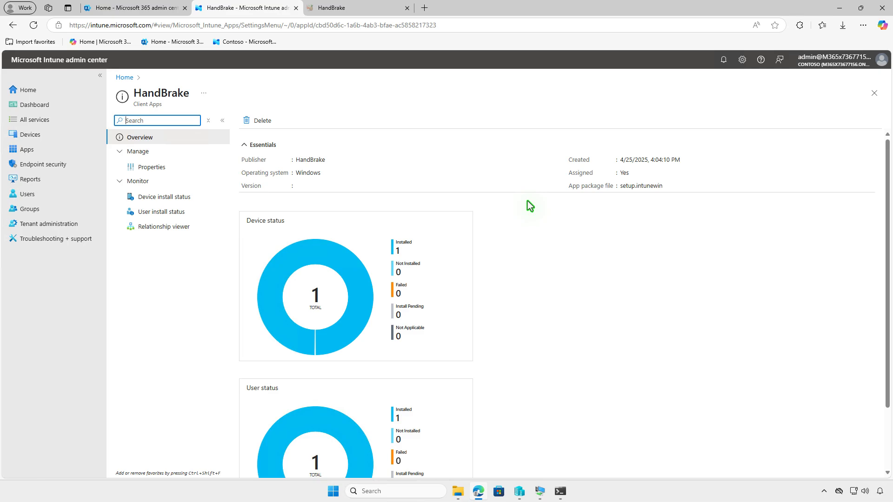
click(192, 201)
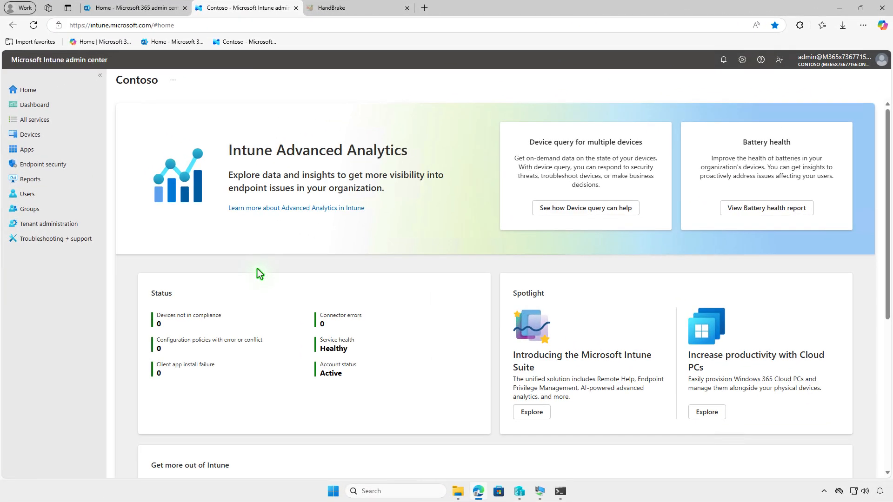
Open the properties of the HandBrake app from the list of Windows apps.
click(59, 151)
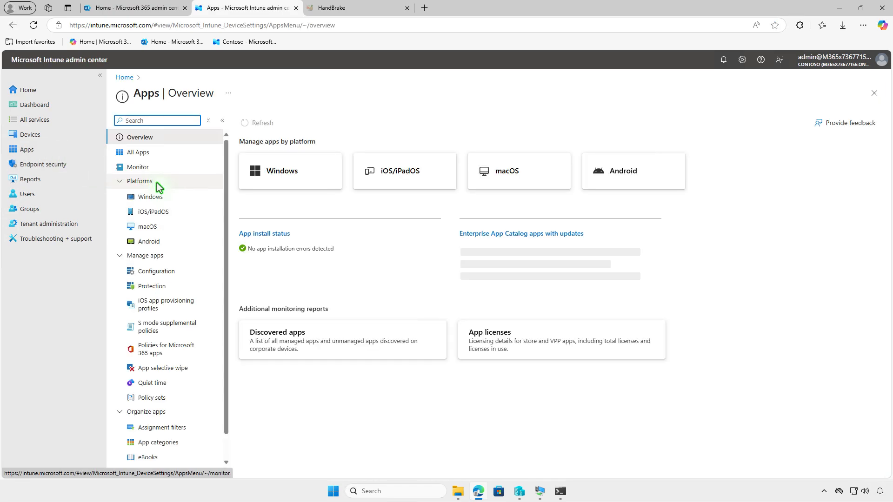
click(188, 200)
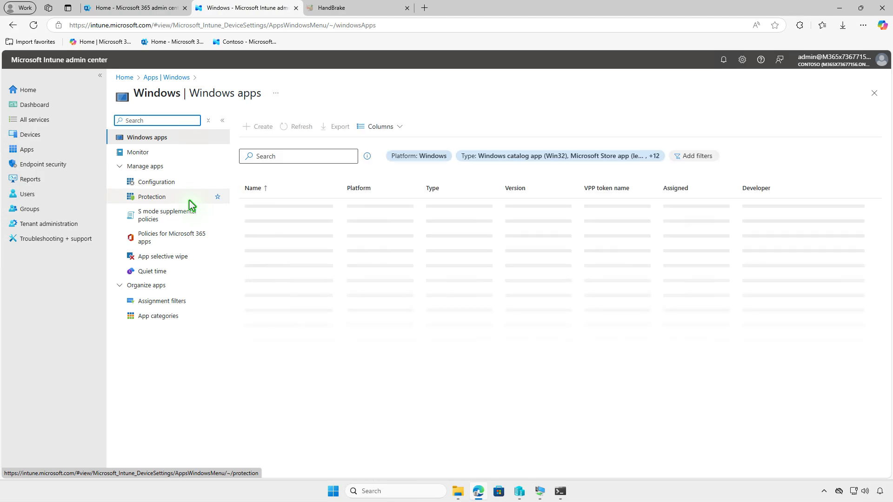
click(274, 210)
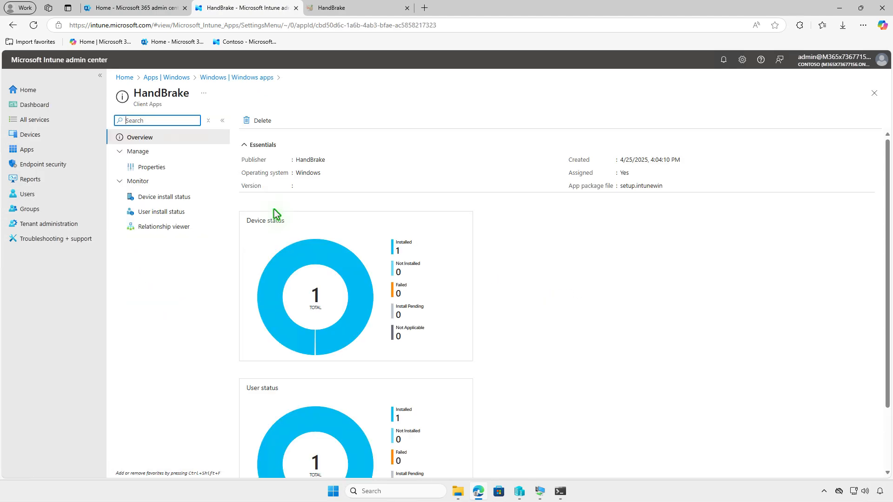
click(173, 168)
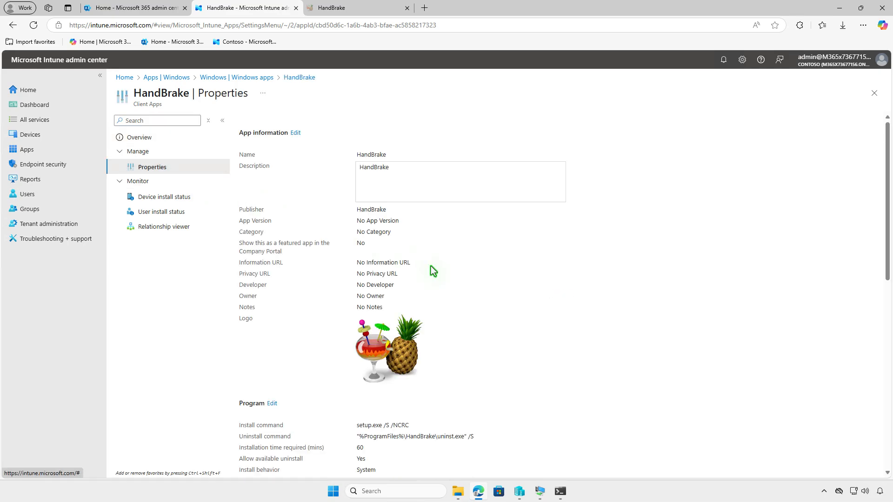
Edit the HandBrake app's assignments and delete the Test_Devices group from the Required assignments.
scroll(613, 308, down, 4)
scroll(613, 309, down, 7)
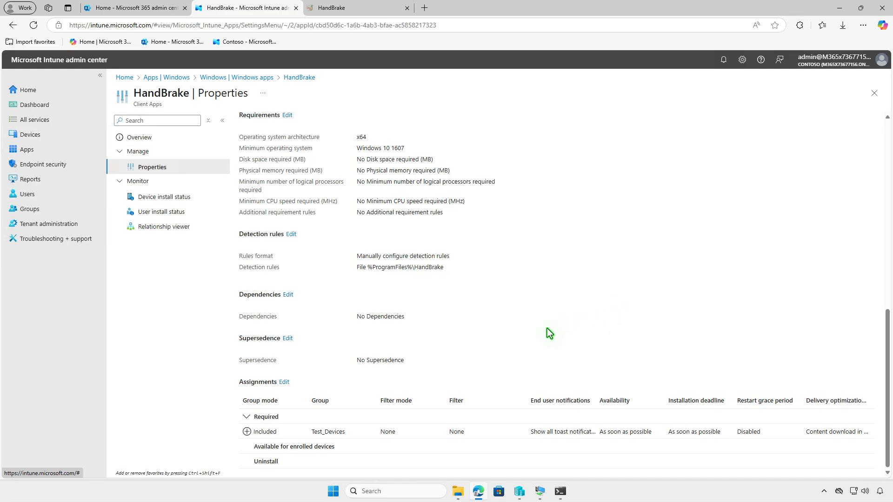
click(283, 383)
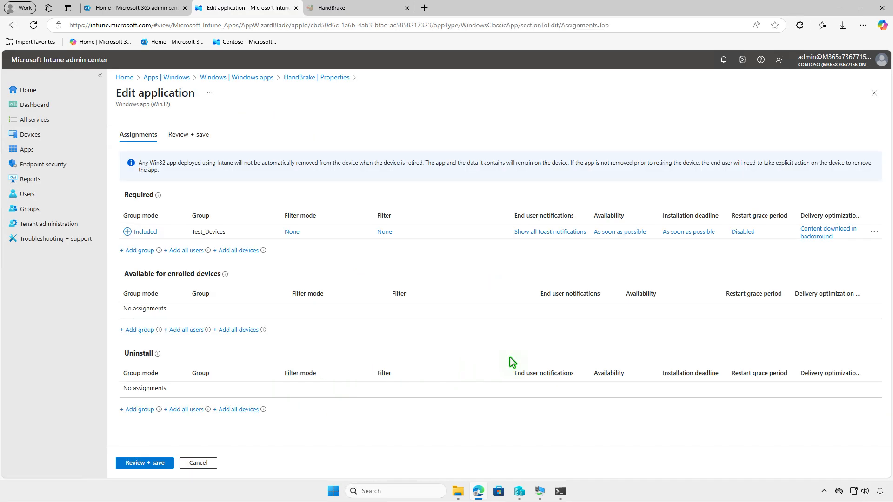
click(874, 233)
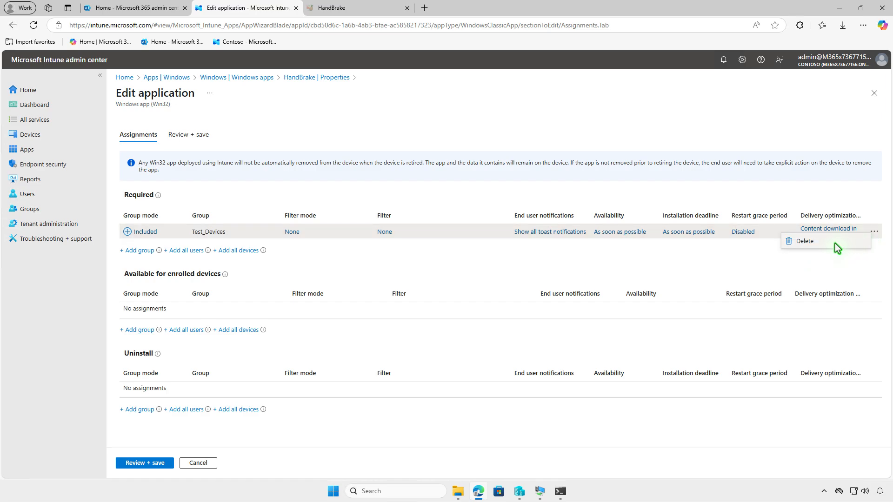
click(832, 244)
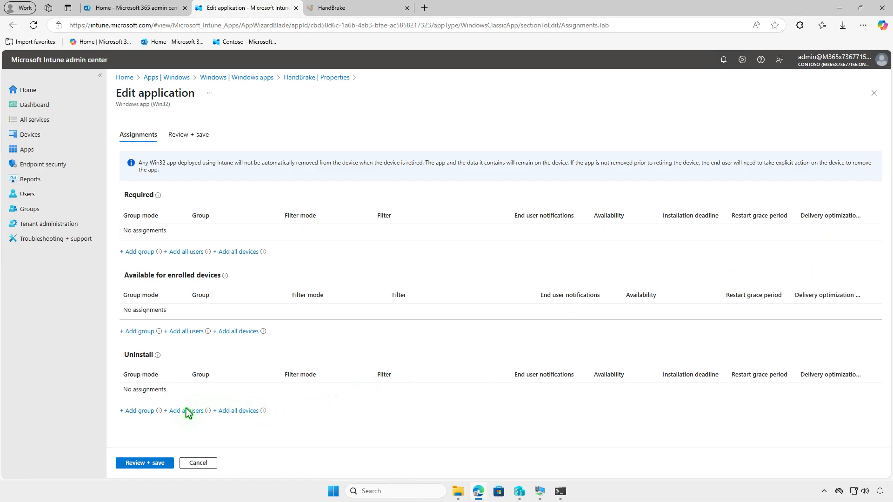
Add the Test_Devices group to the Uninstall assignments and save the application.
click(143, 412)
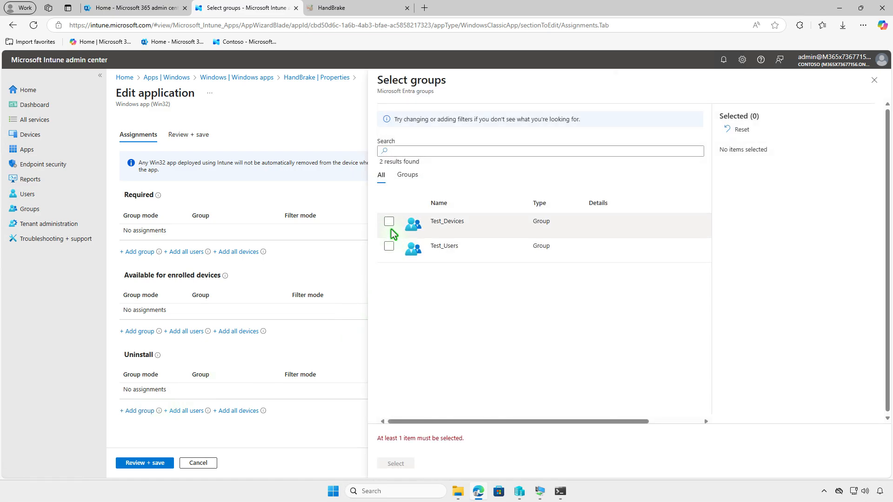
click(391, 229)
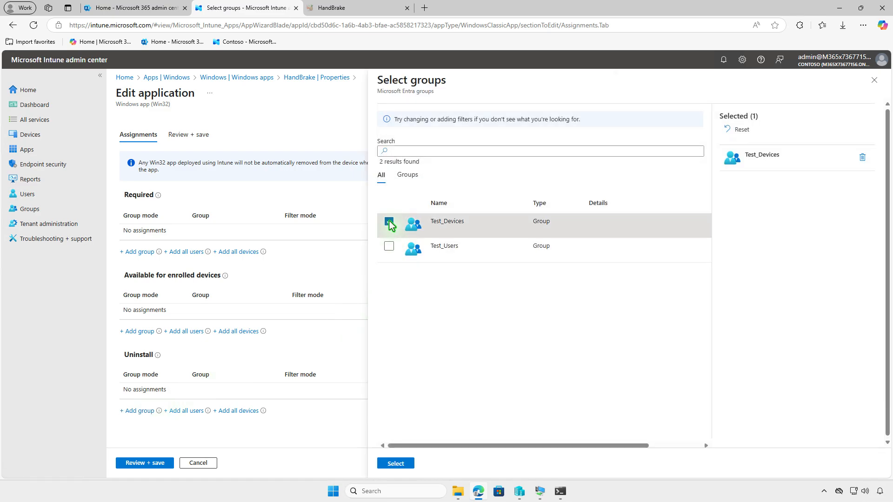
click(406, 464)
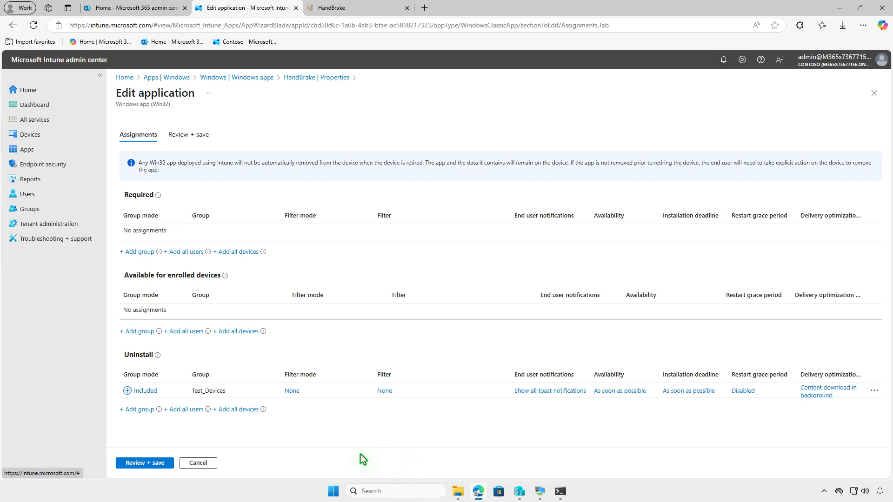
click(155, 465)
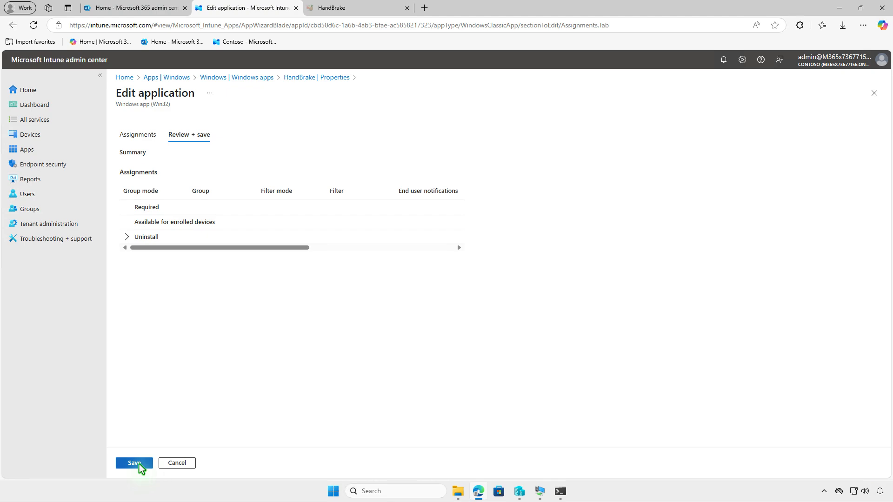
click(139, 465)
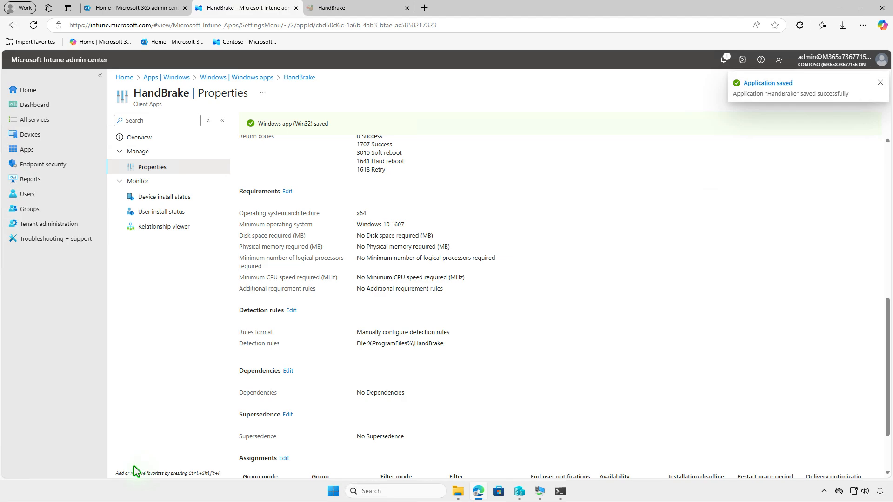
Switch to the WIN10-CTL virtual machine, sync the device from the Company Portal settings and check its notifications.
click(839, 8)
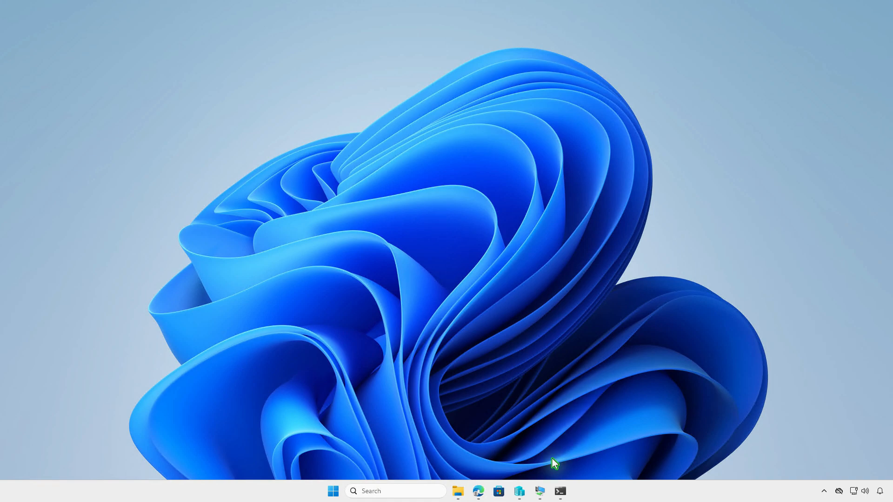
click(540, 491)
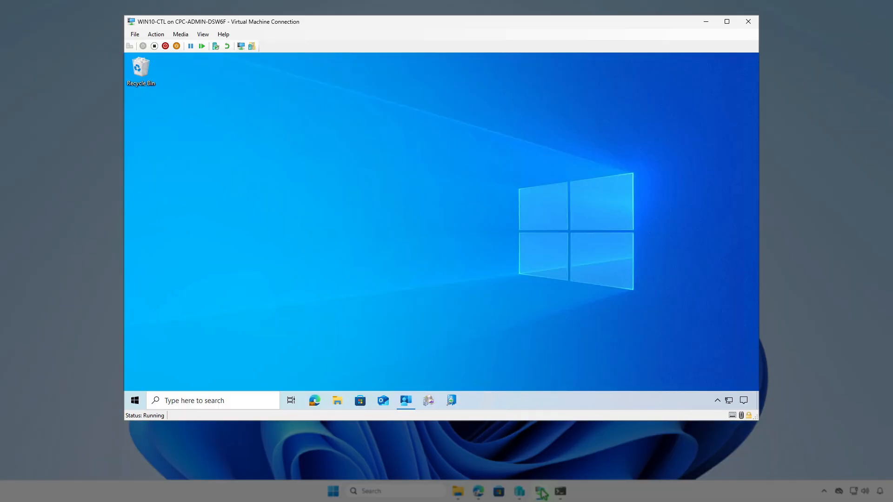
click(406, 401)
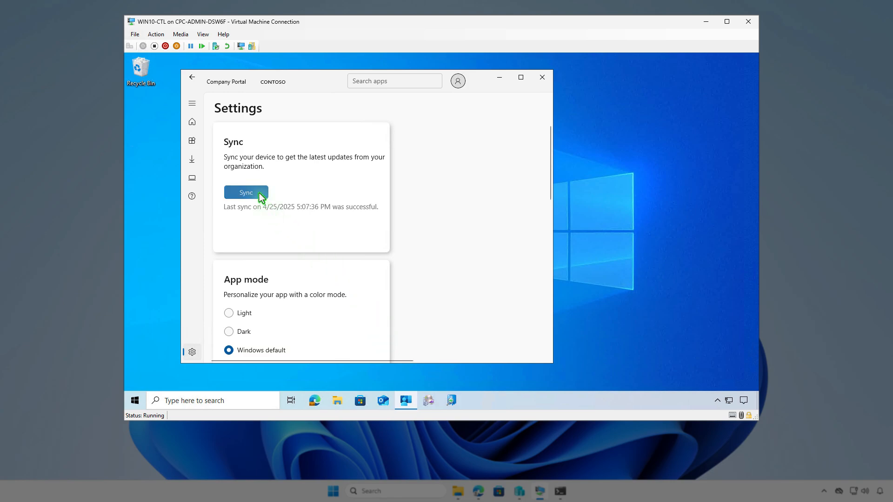
click(259, 193)
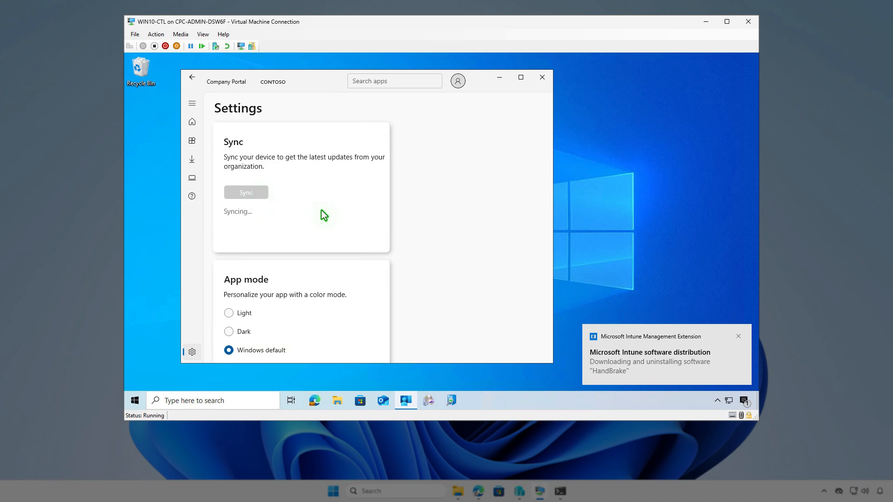
click(744, 400)
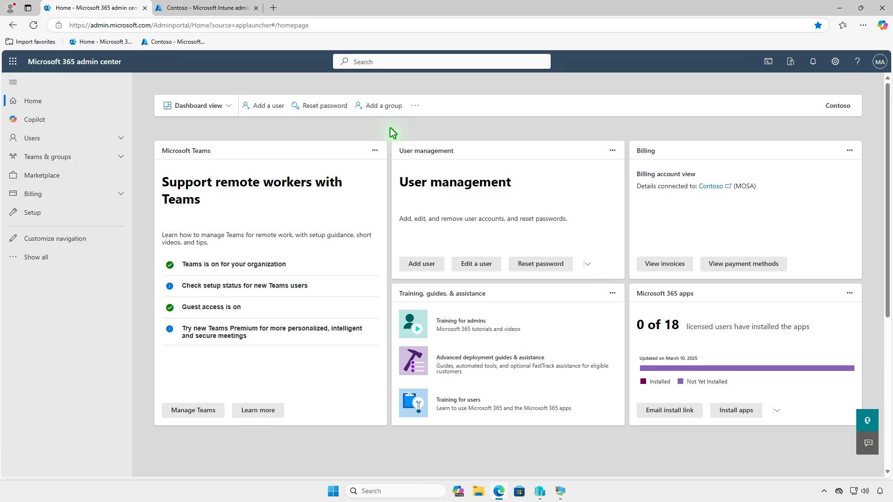
Open the Microsoft Intune Suite license from the billing licenses in the Microsoft 365 admin center.
click(103, 193)
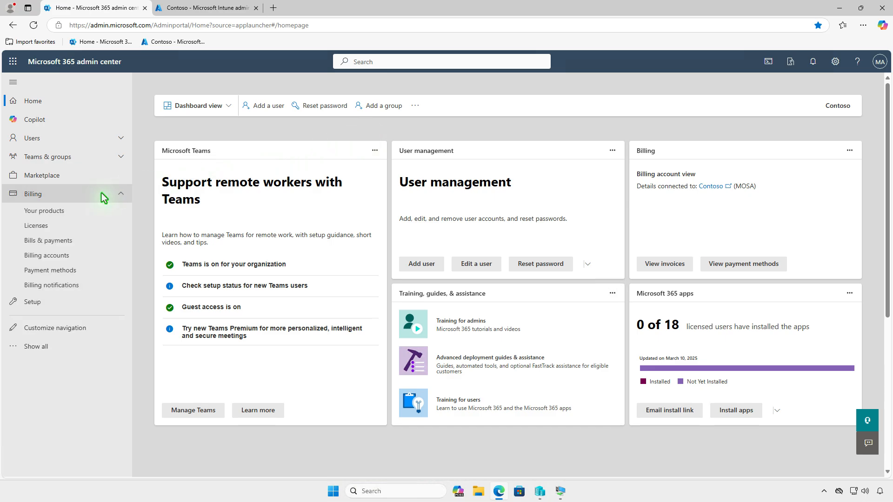
click(88, 227)
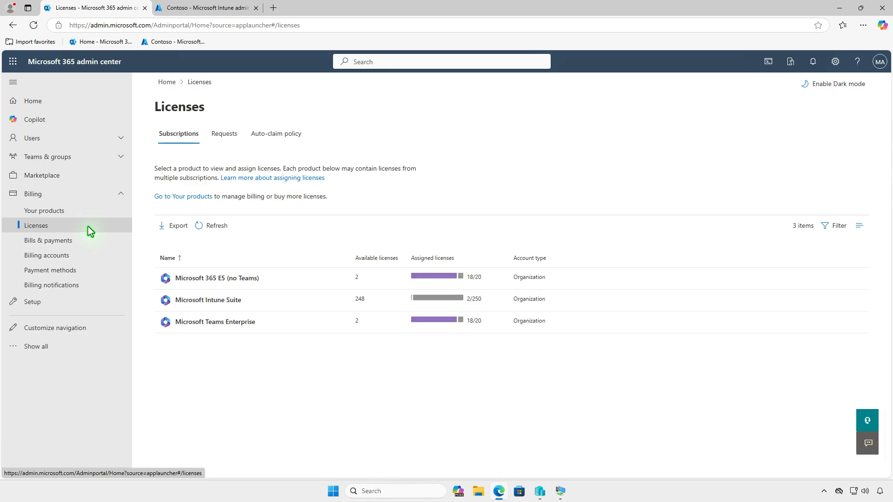
click(300, 299)
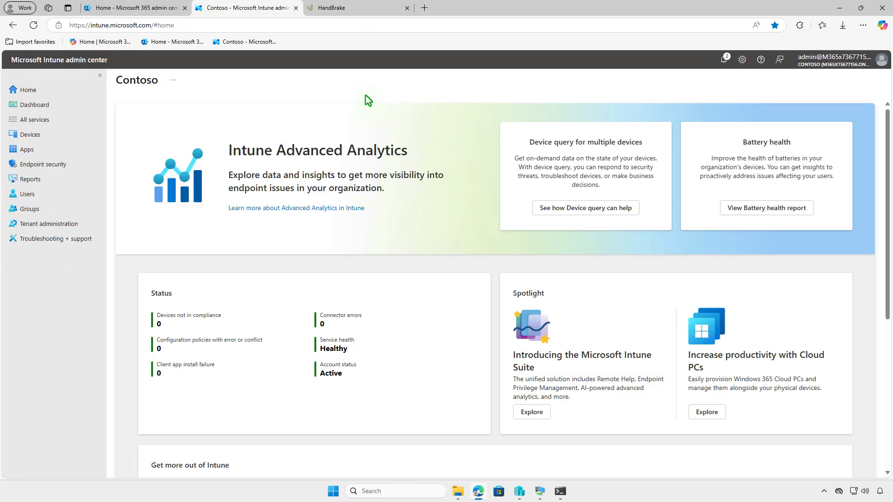
In the Intune admin center, start creating a Windows app with the Enterprise App Catalog app type.
click(63, 152)
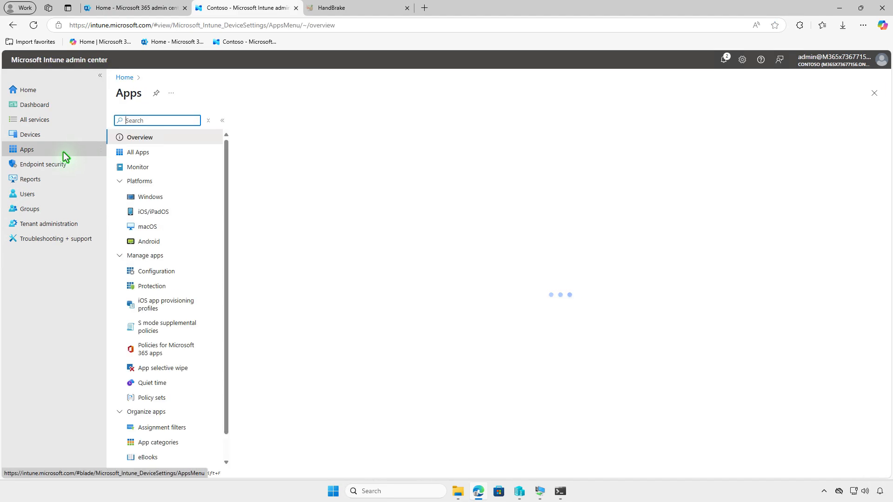
click(182, 197)
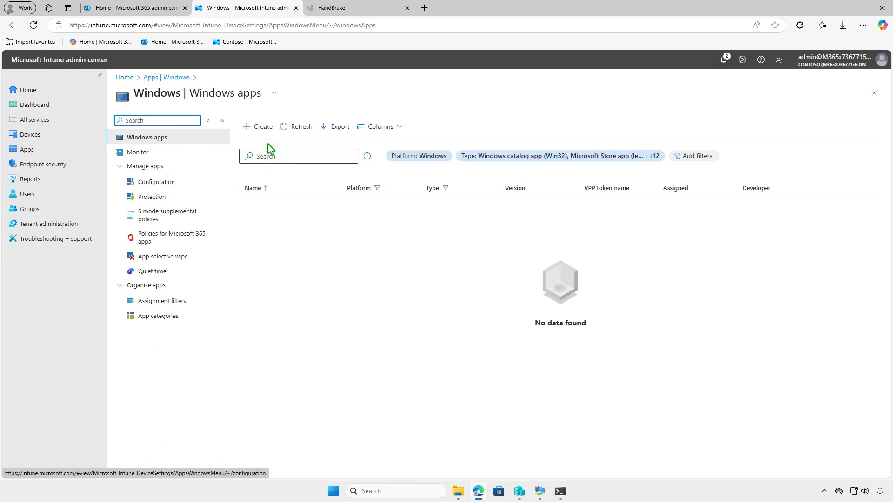
click(271, 127)
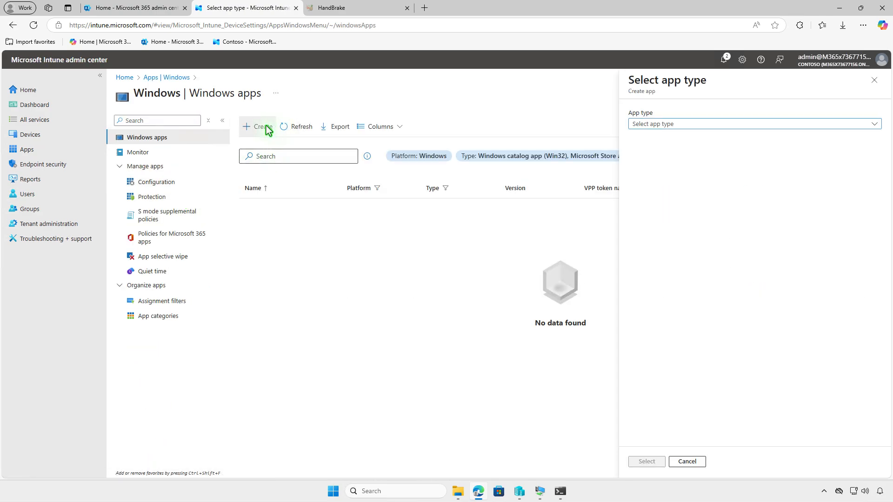
click(702, 123)
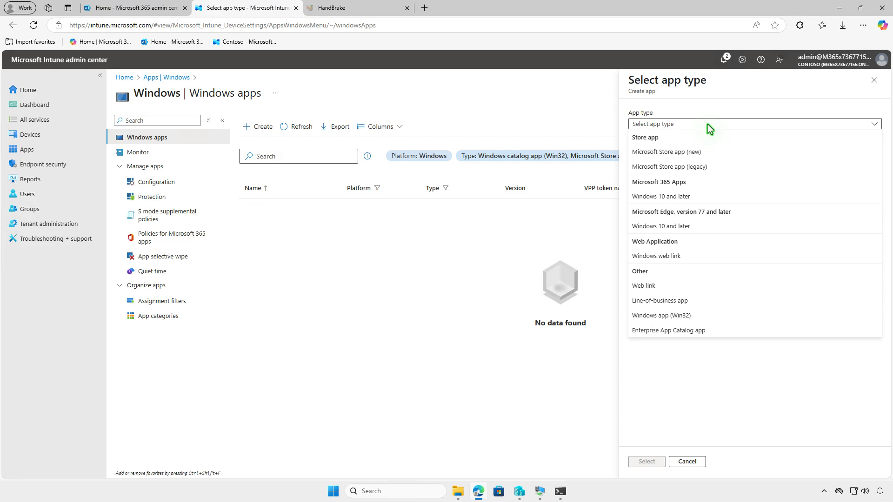
click(747, 329)
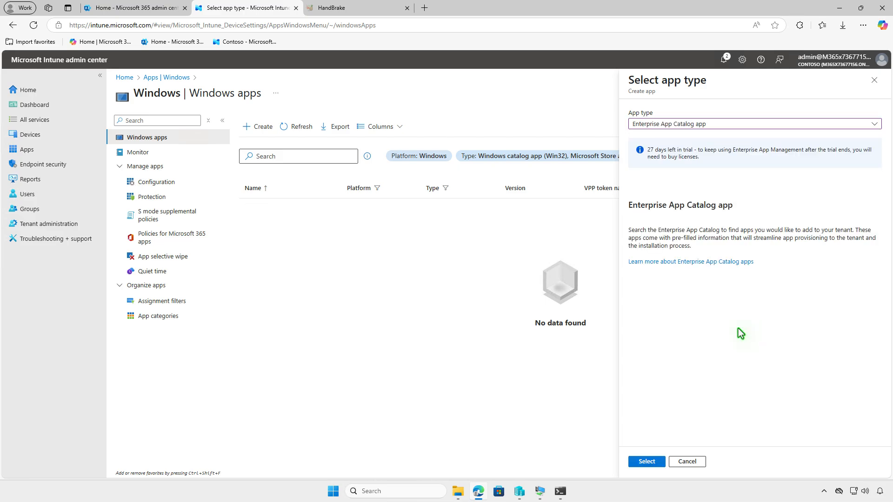
click(652, 462)
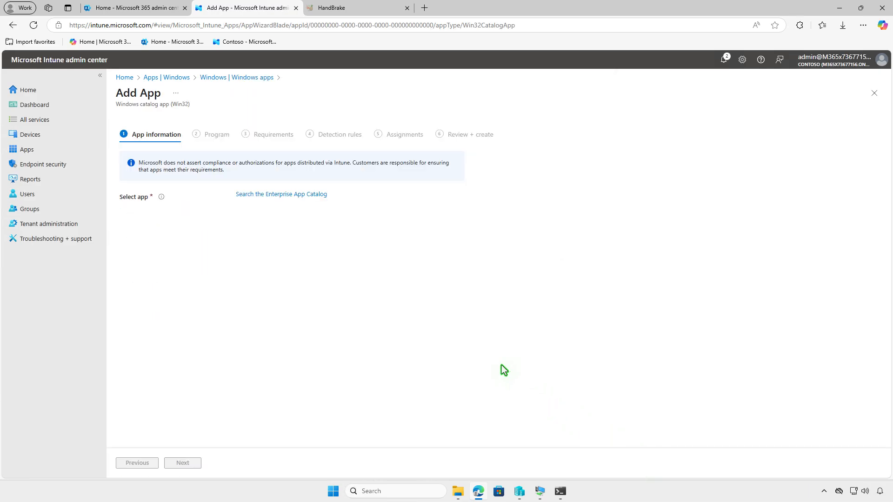
Search the Enterprise App Catalog for "handbr" and select the HandBrake (x64) package, en-US, version 1.9.2.
click(324, 196)
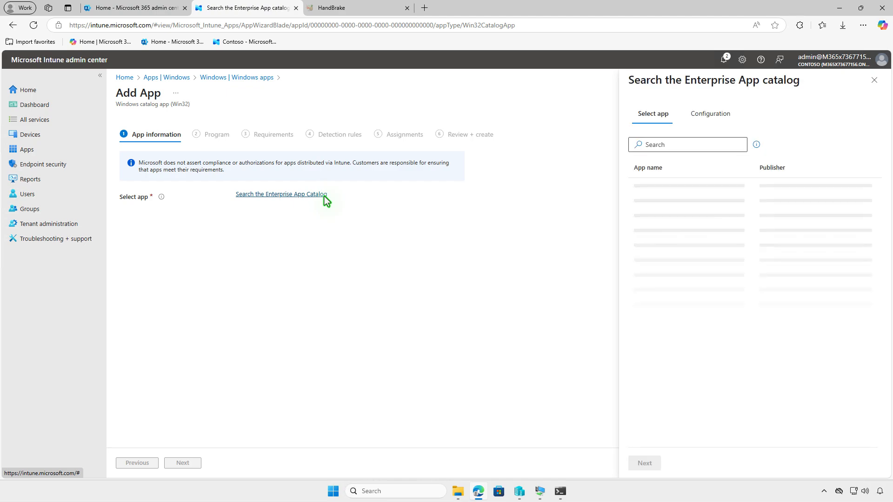
click(663, 150)
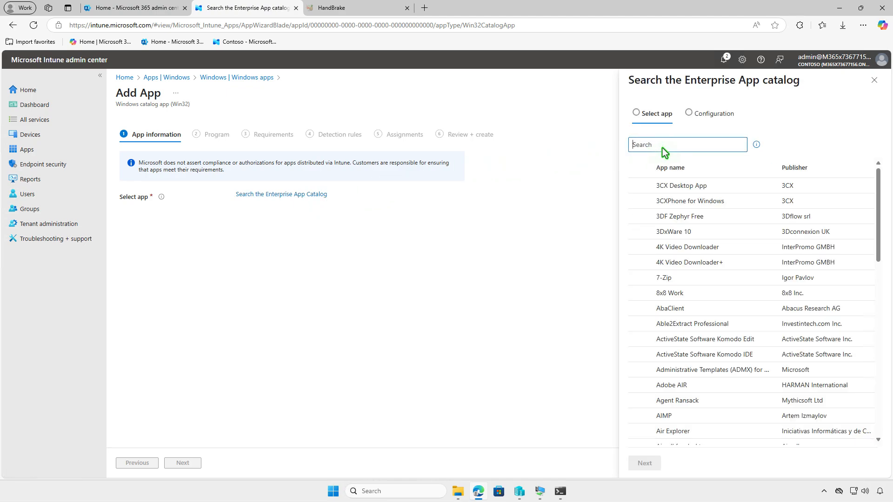
text(handbr)
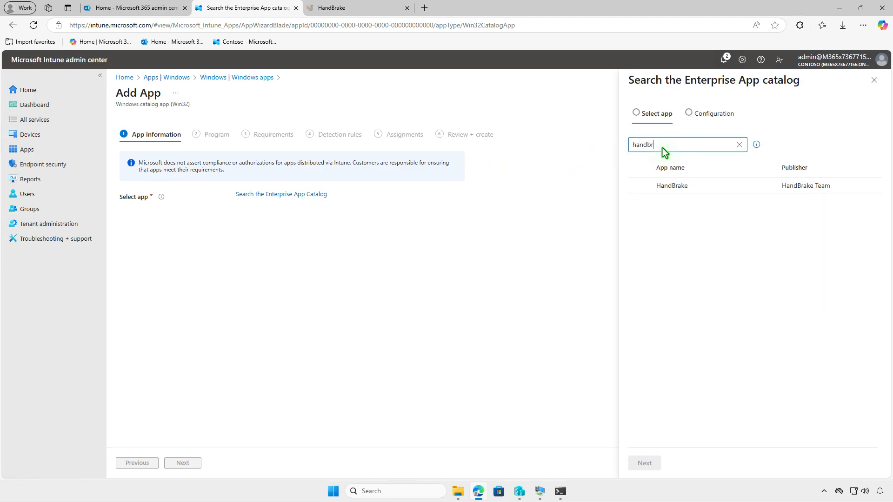
click(704, 185)
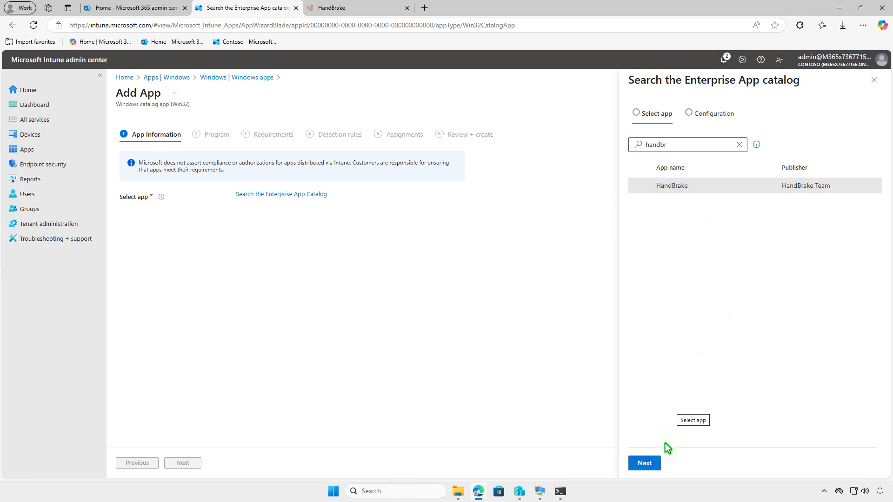
click(654, 465)
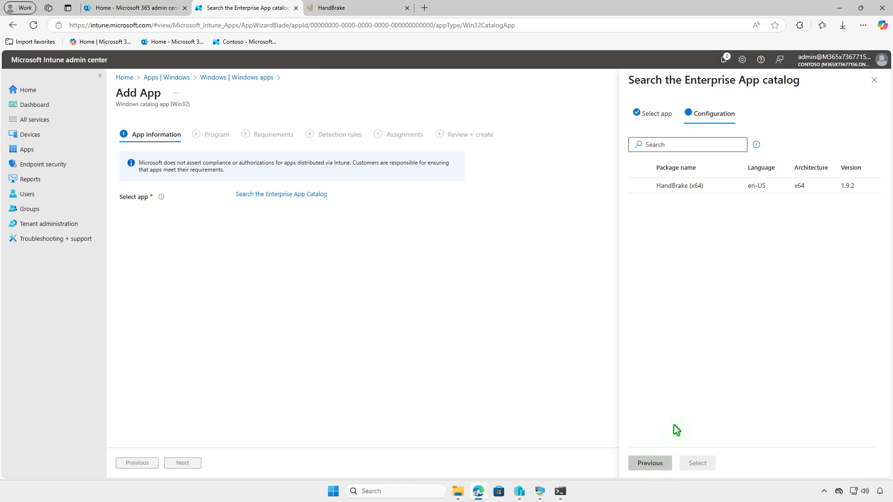
click(713, 188)
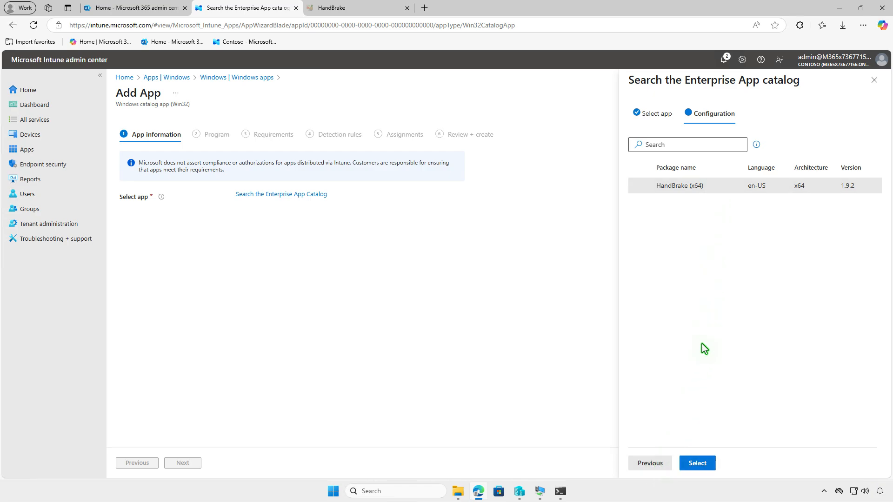
click(701, 463)
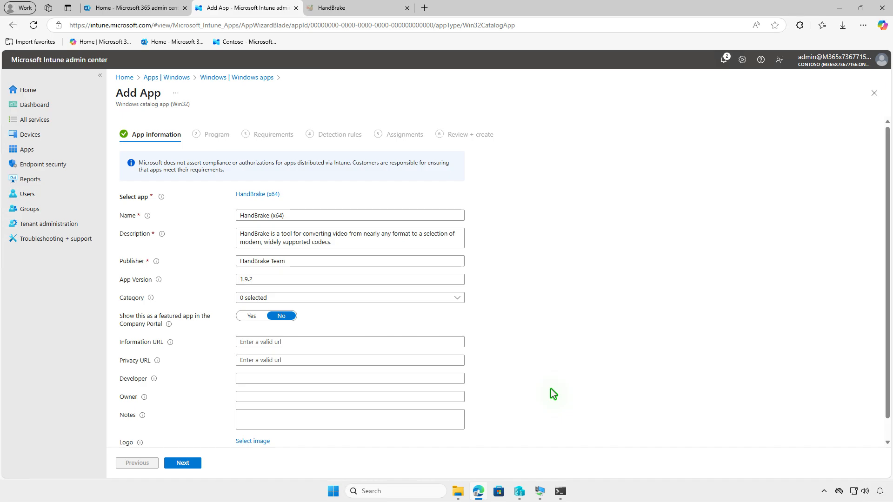
Upload HandBrake_Icon.png as the app's logo and continue to the Program settings.
scroll(551, 394, down, 1)
click(258, 420)
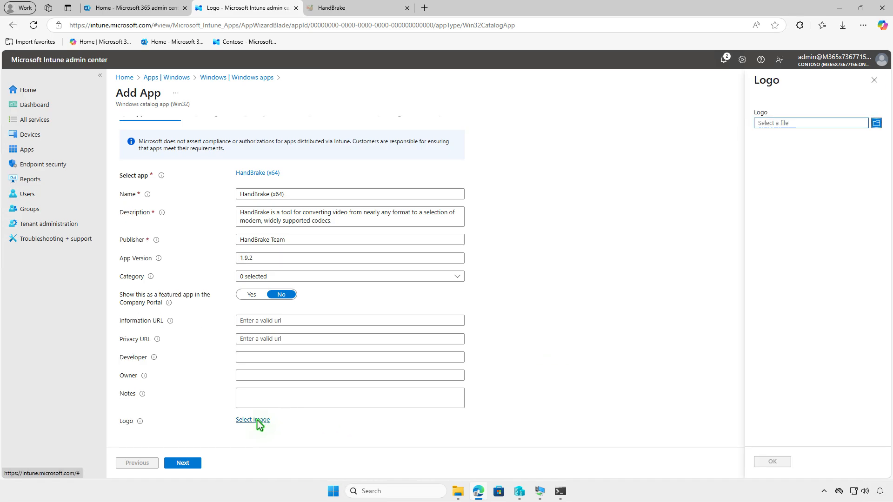
click(848, 124)
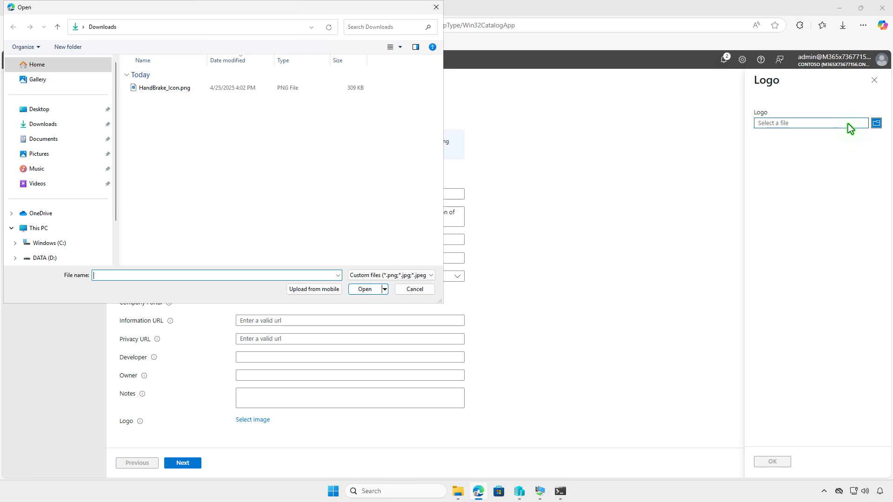
click(205, 88)
click(367, 287)
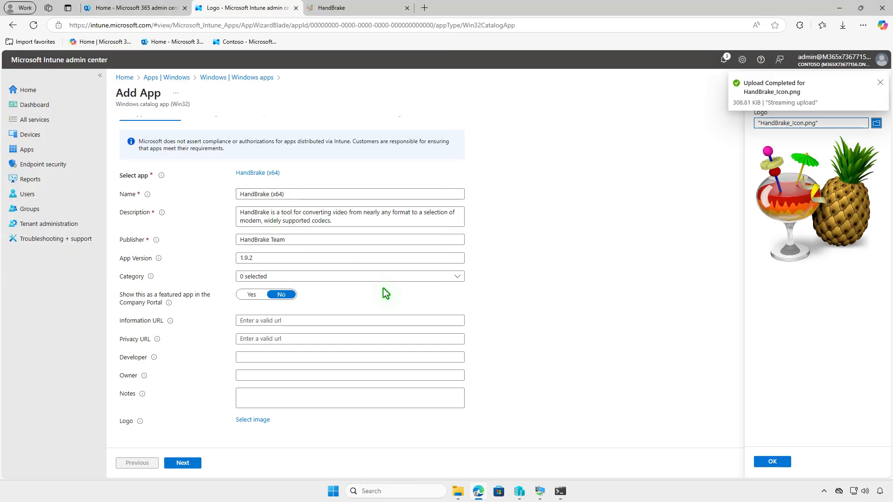
click(765, 461)
scroll(501, 379, down, 2)
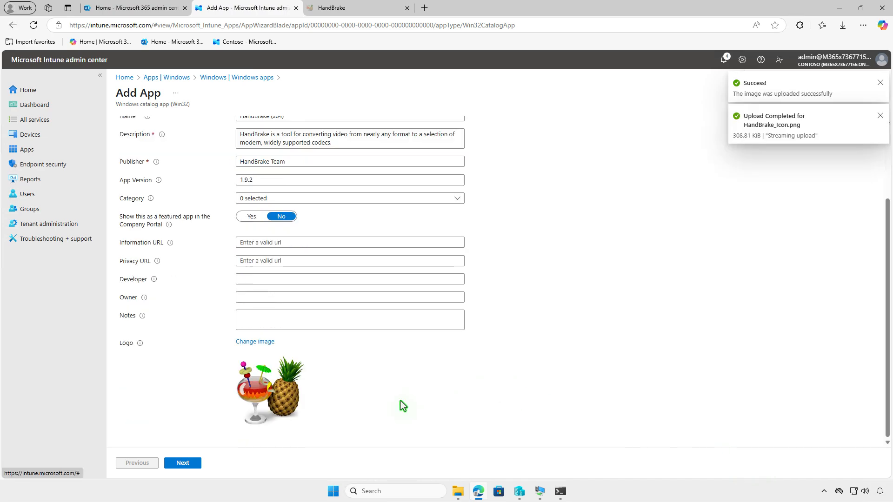
click(183, 463)
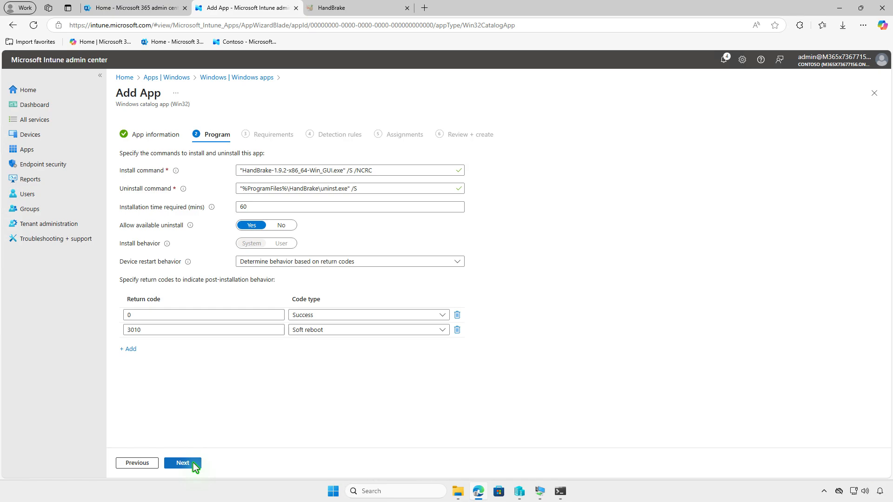
Accept the catalog app's prefilled program, requirements and detection rule settings and continue to the assignments.
click(195, 465)
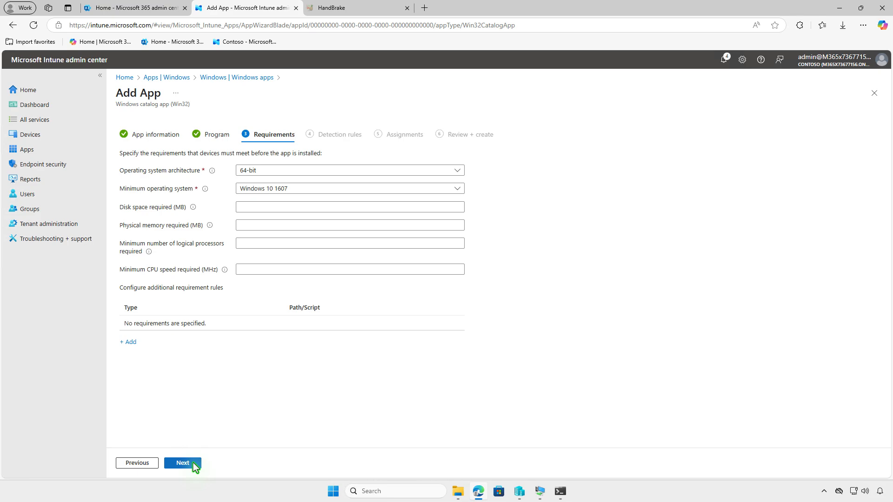
click(195, 465)
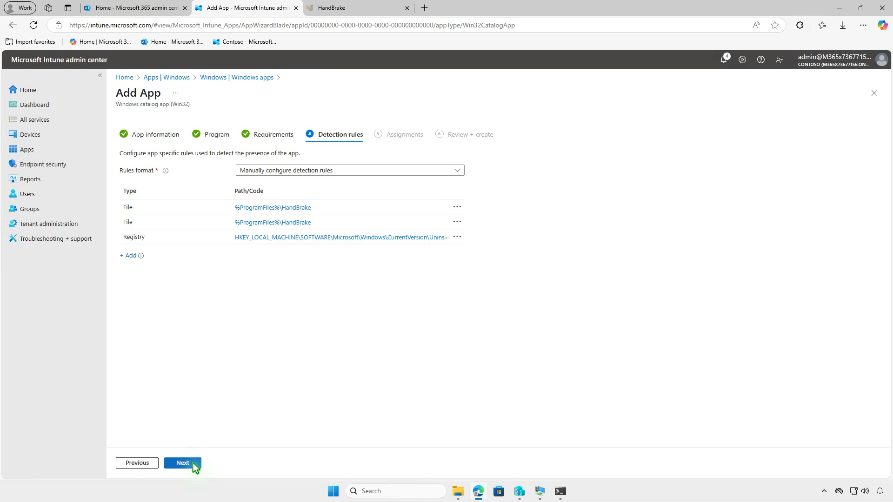
click(195, 465)
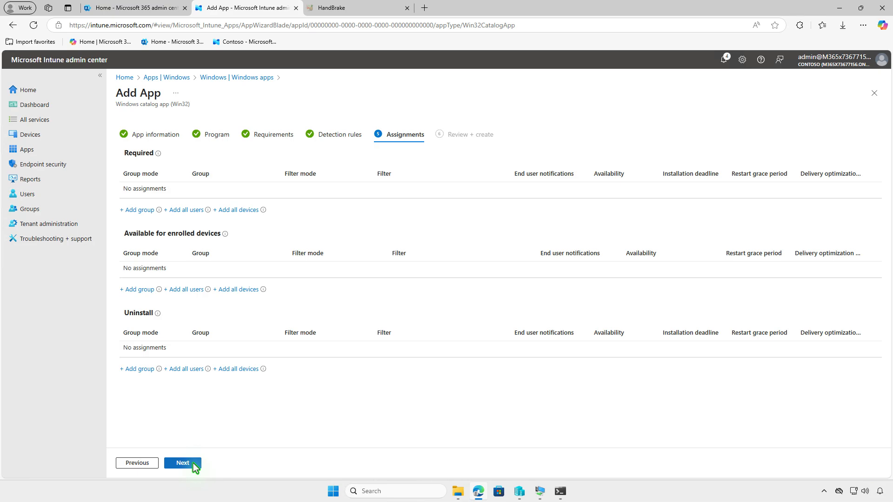
Make the app available for enrolled devices to the Test_Users group and add the app.
click(146, 290)
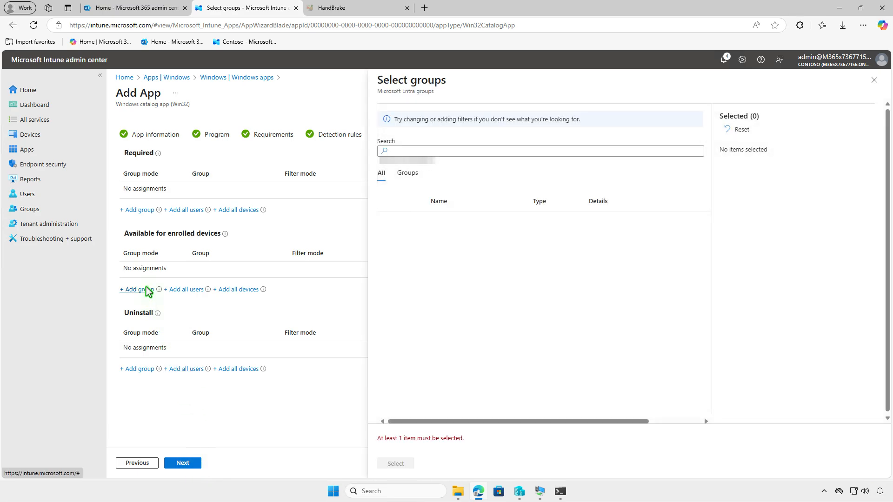
click(389, 246)
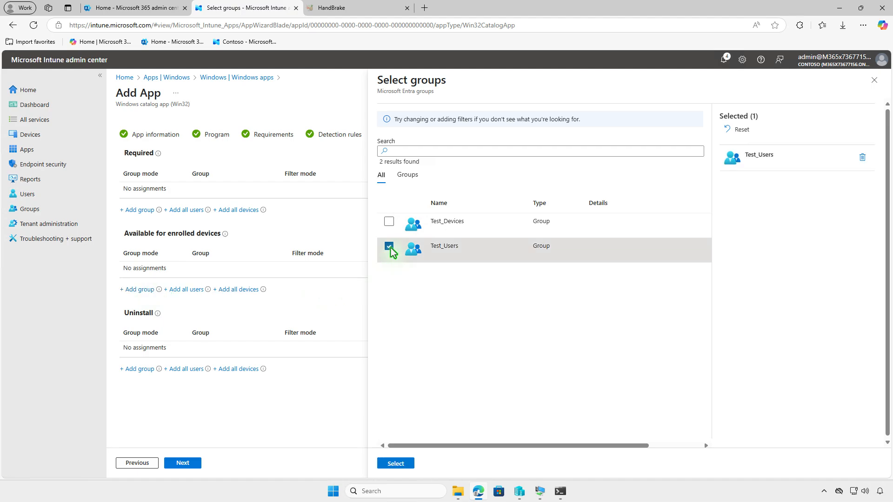
click(403, 465)
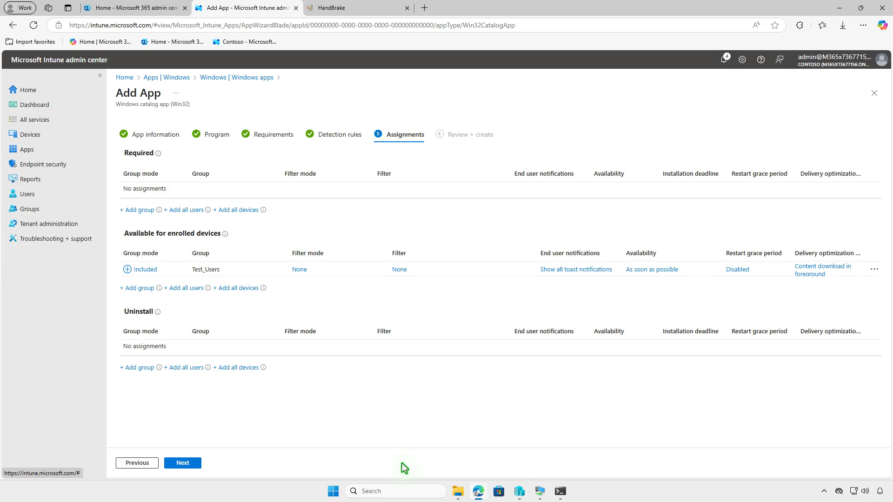
click(192, 464)
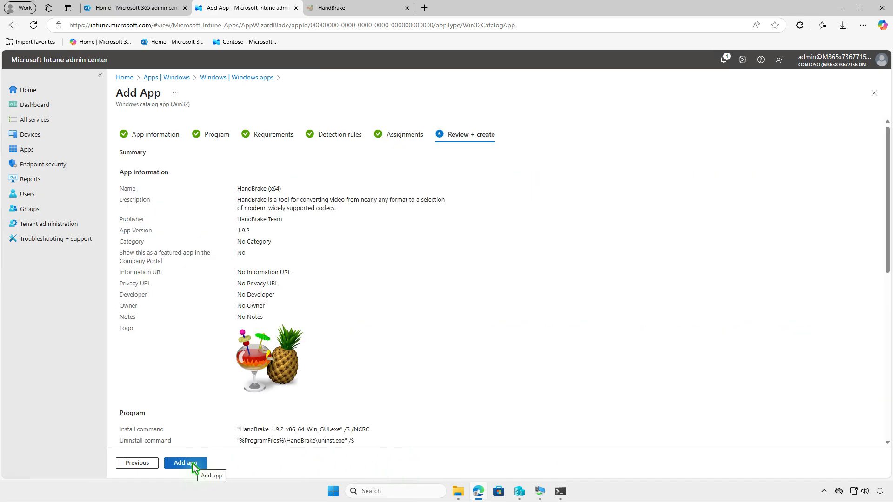
click(193, 464)
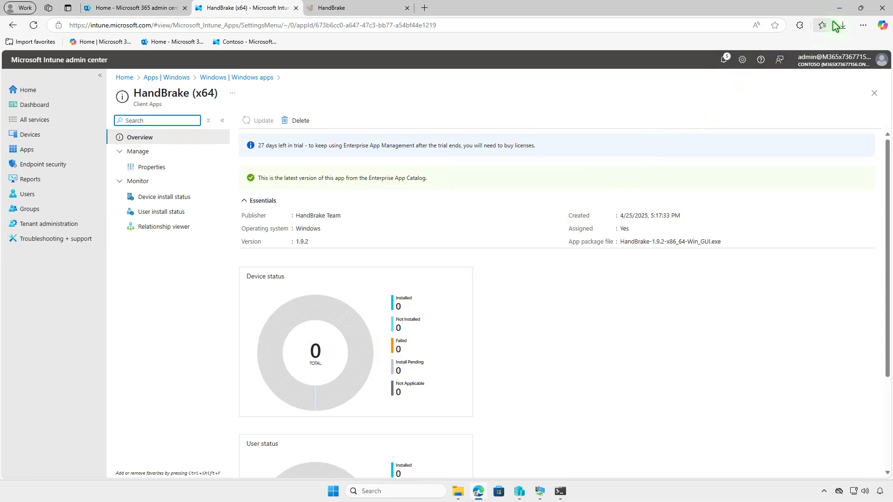
Switch to the WIN10-CTL virtual machine, install HandBrake (x64) from Company Portal and check the installation notifications.
click(839, 7)
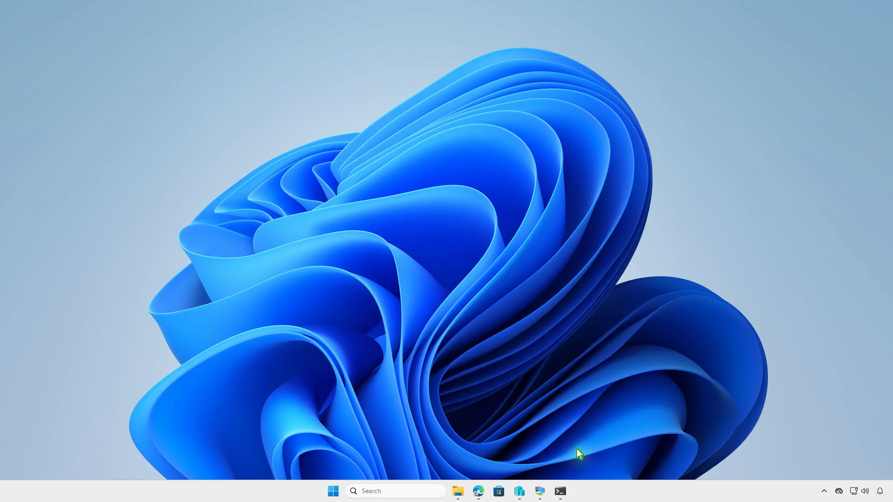
click(541, 491)
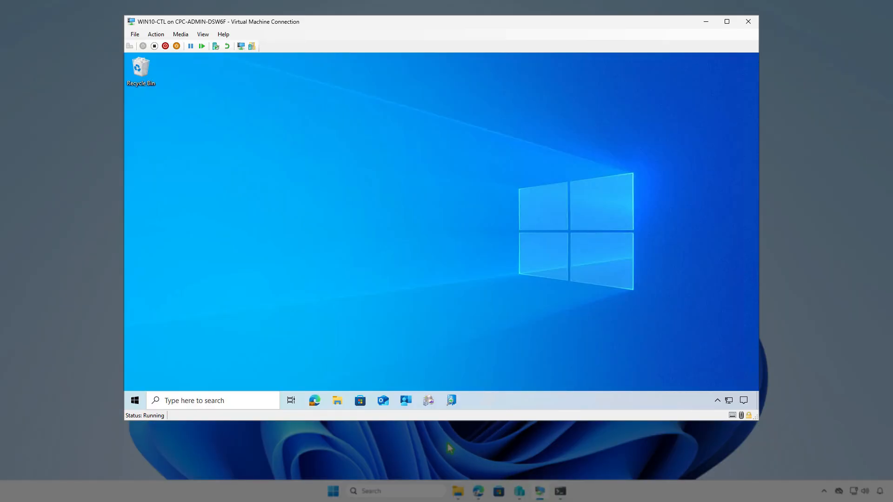
click(408, 402)
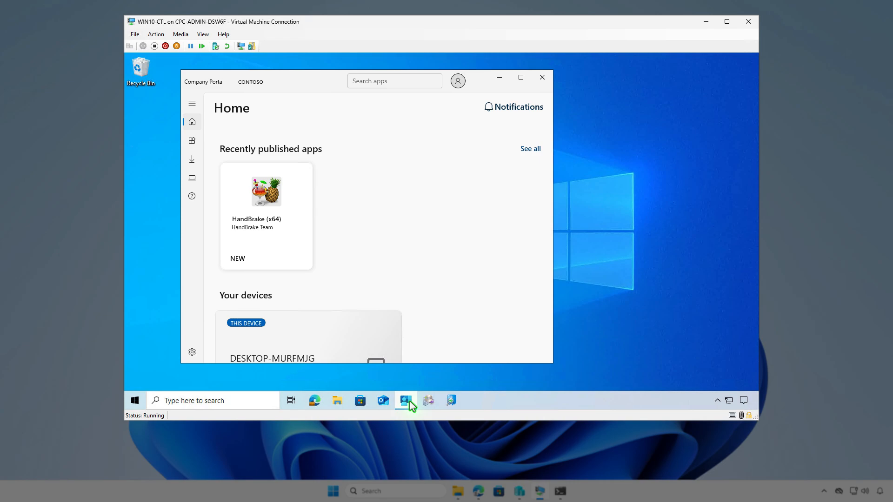
click(192, 142)
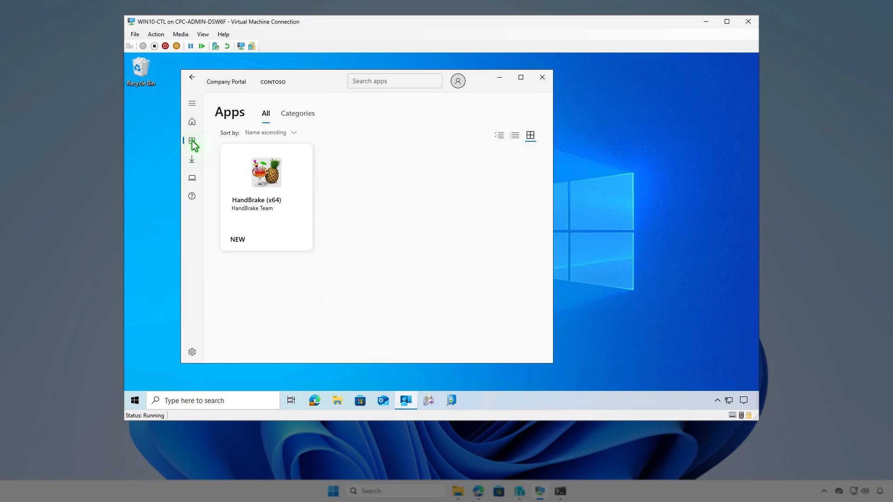
click(268, 227)
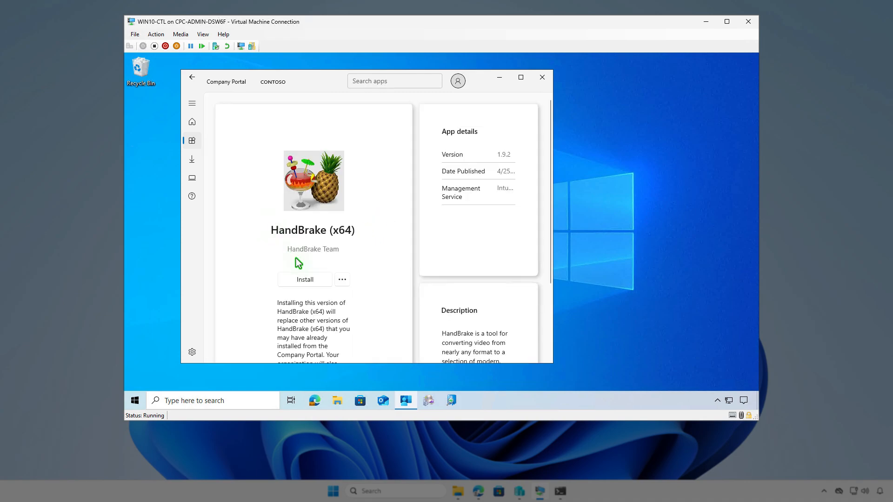
click(311, 281)
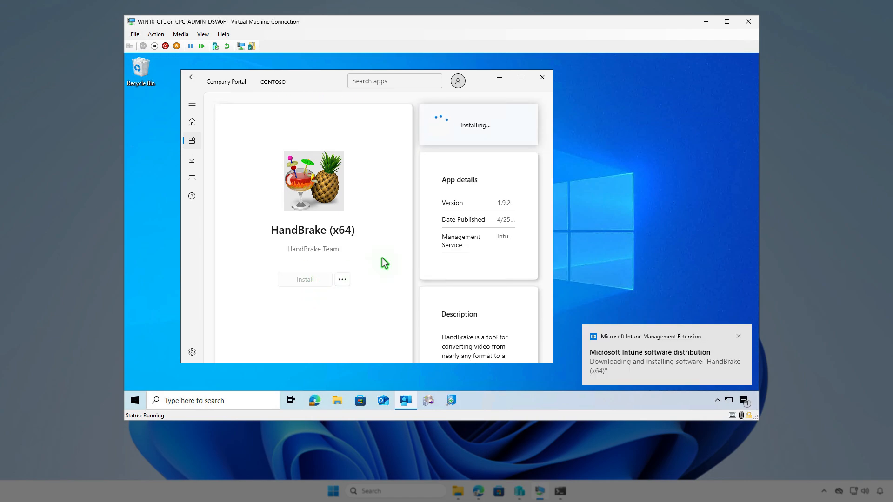
click(743, 401)
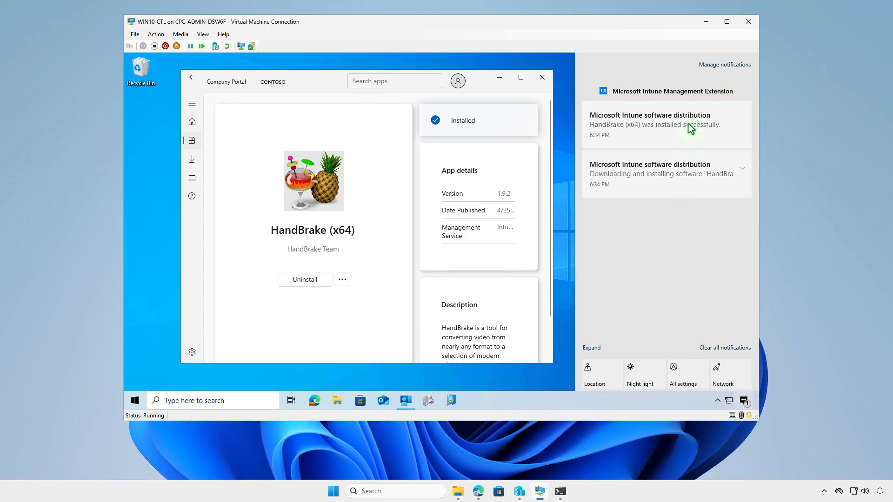
Back in the Intune admin center, edit HandBrake (x64)'s assignments and delete the Test_Users group from Available for enrolled devices.
click(706, 22)
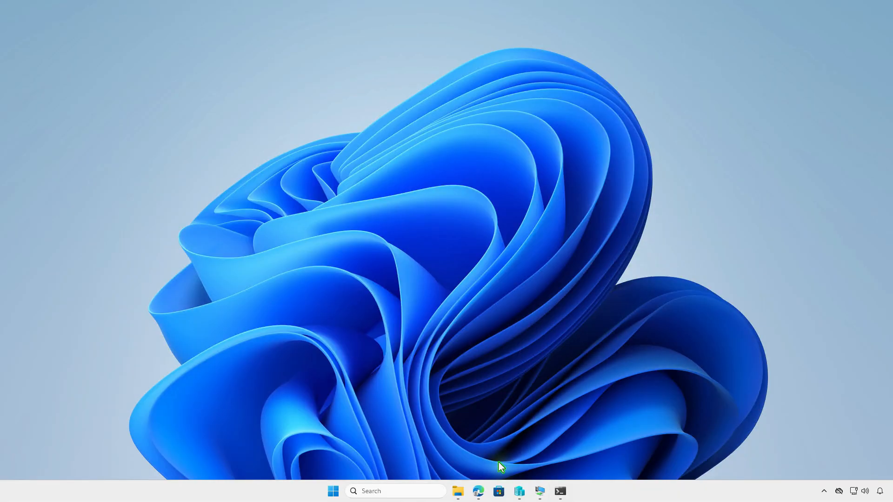
click(478, 491)
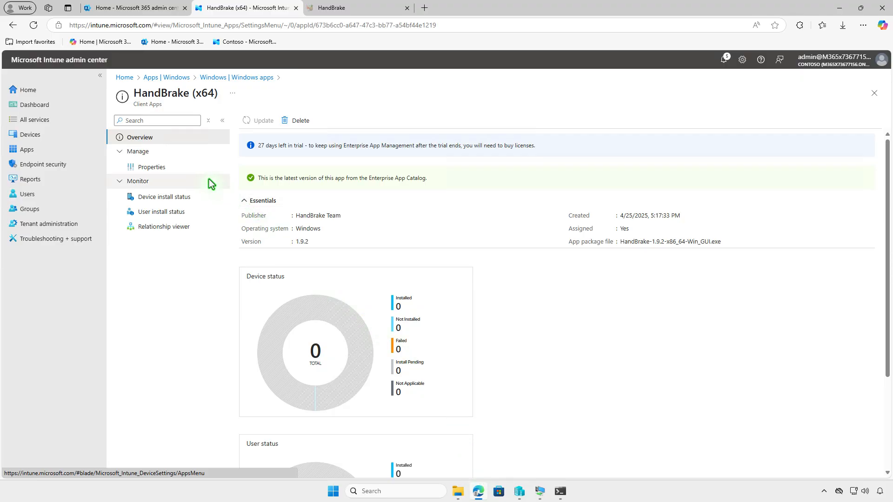
click(185, 169)
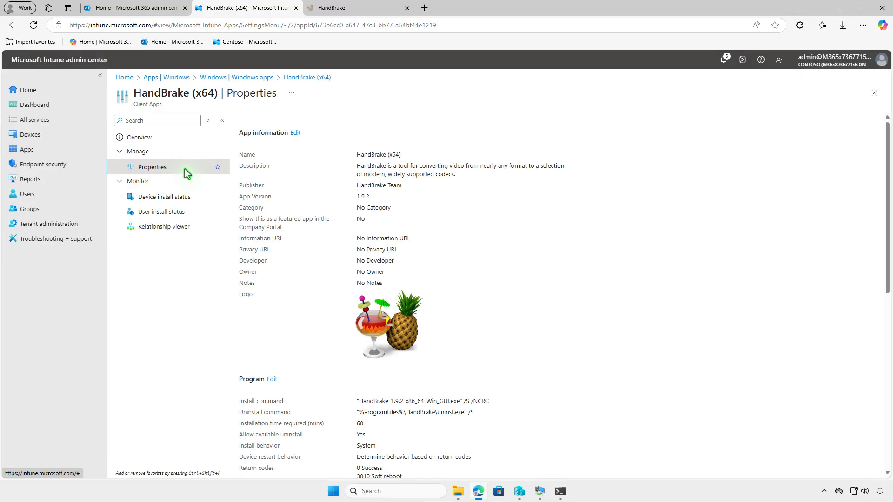
scroll(538, 275, down, 10)
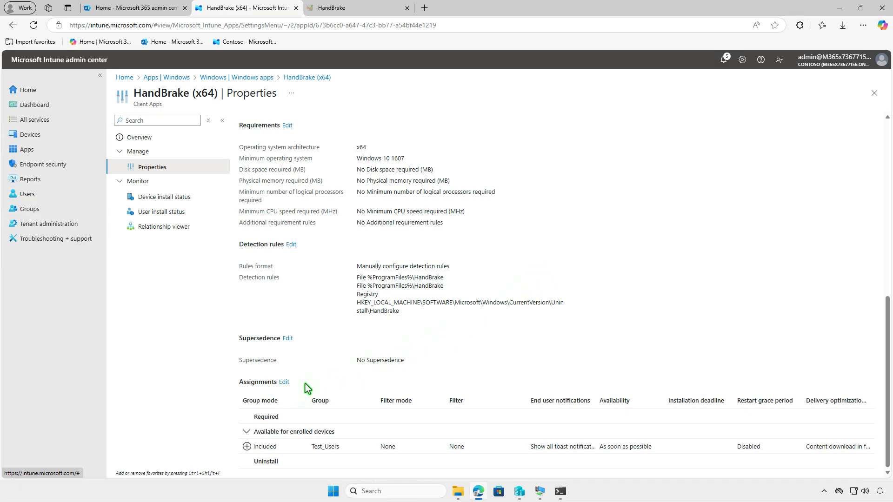
click(284, 382)
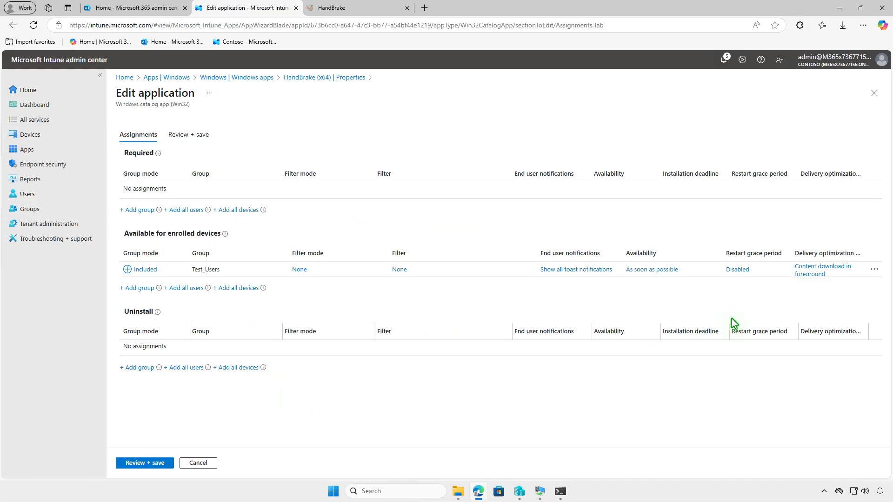
click(874, 270)
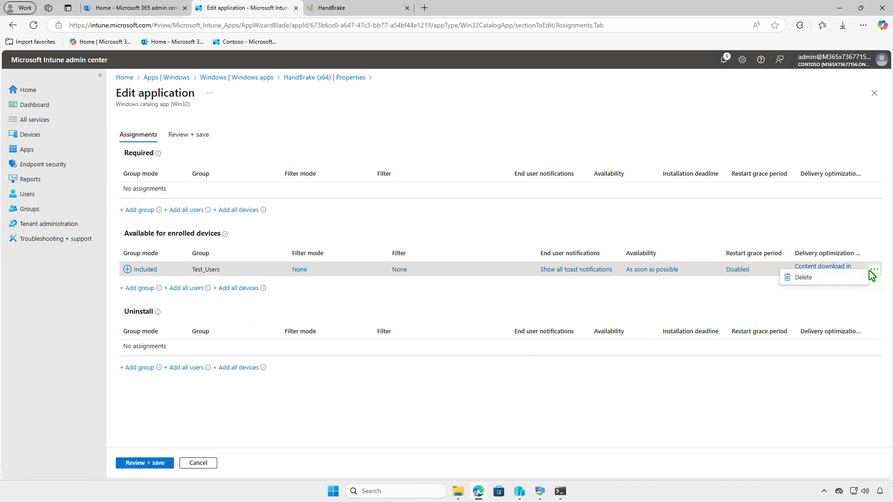
click(835, 283)
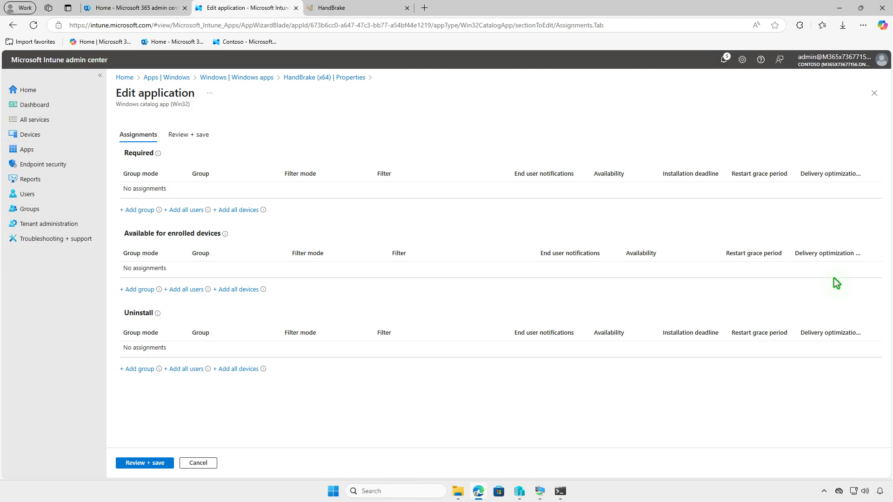
Assign the Test_Devices group to HandBrake (x64) under Uninstall and save the application.
click(144, 370)
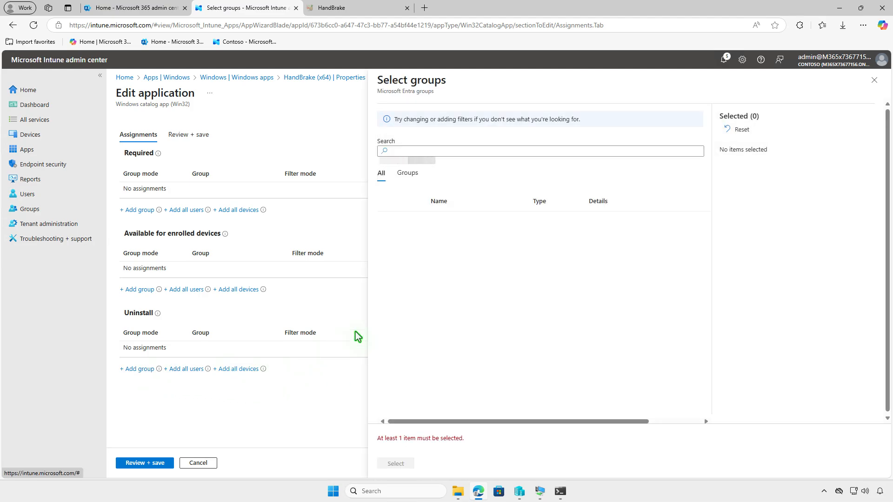
click(388, 222)
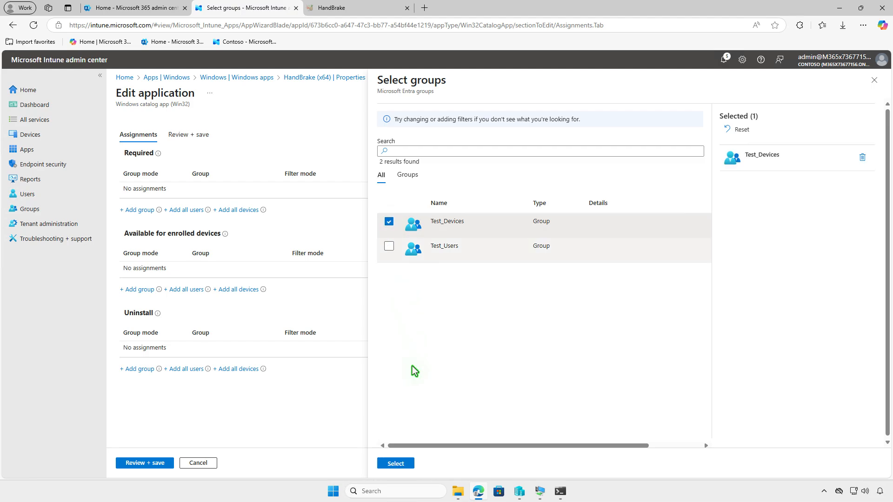
click(405, 464)
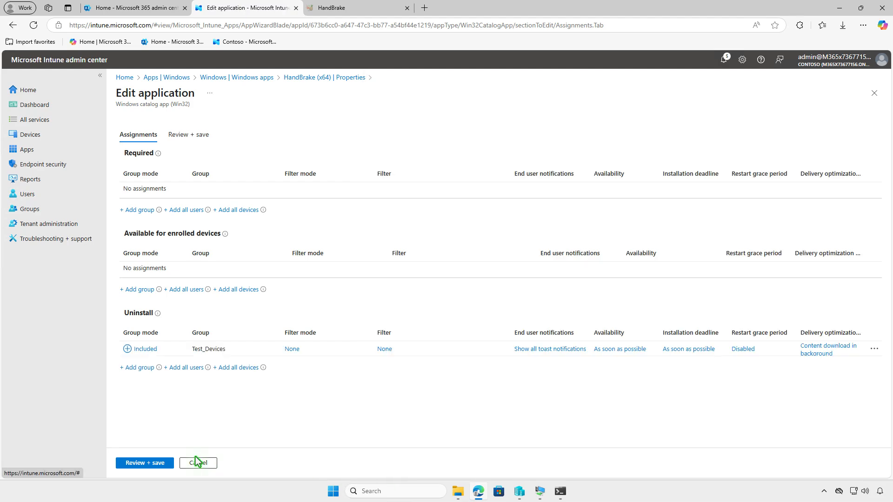
click(153, 463)
click(142, 466)
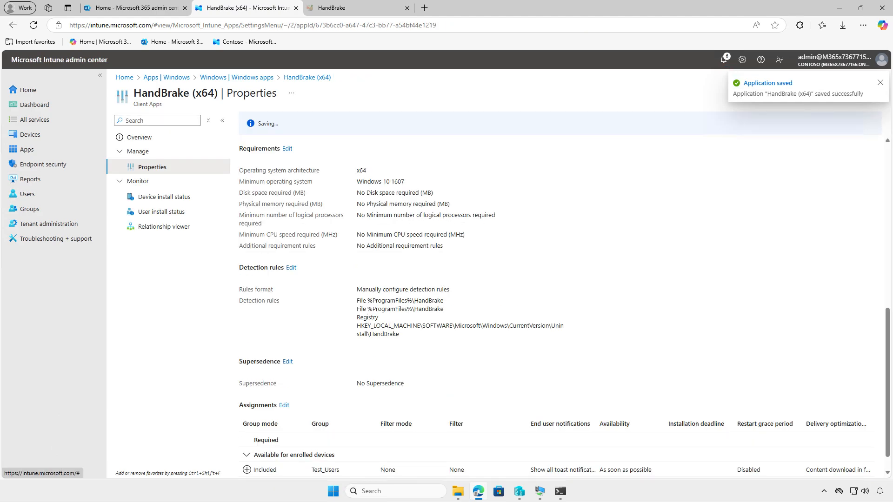
scroll(560, 307, up, 1)
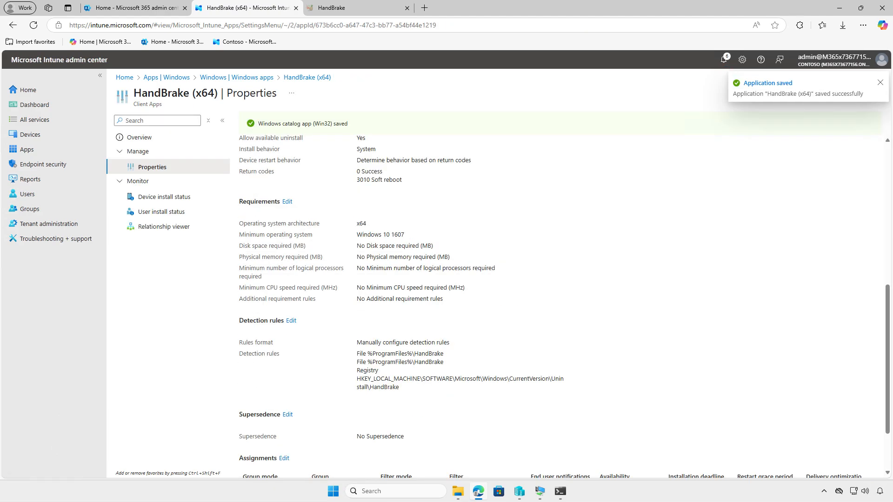